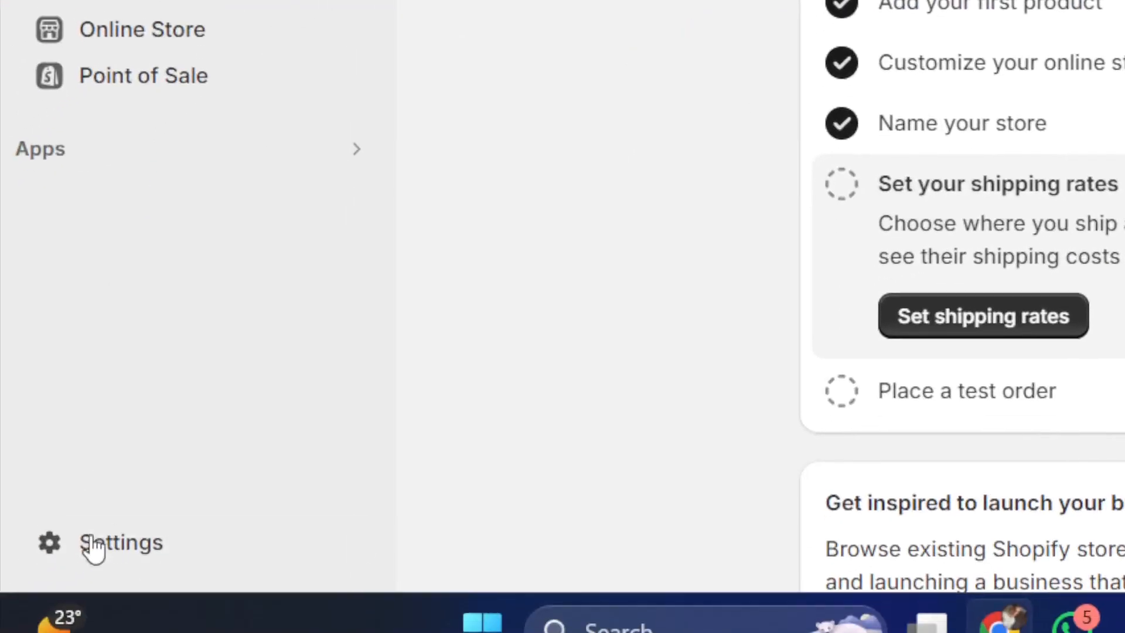
Step: Open the Shopify App Store from the store's apps and sales channels settings
{"action": "left_click", "coordinate": [82, 542]}
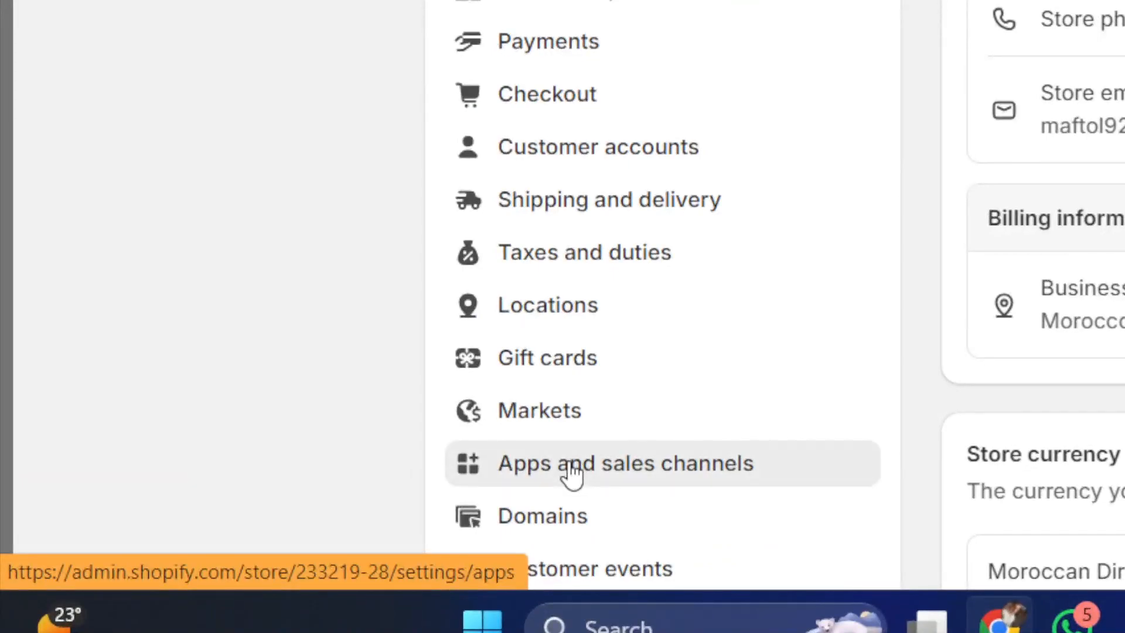
{"action": "left_click", "coordinate": [572, 473]}
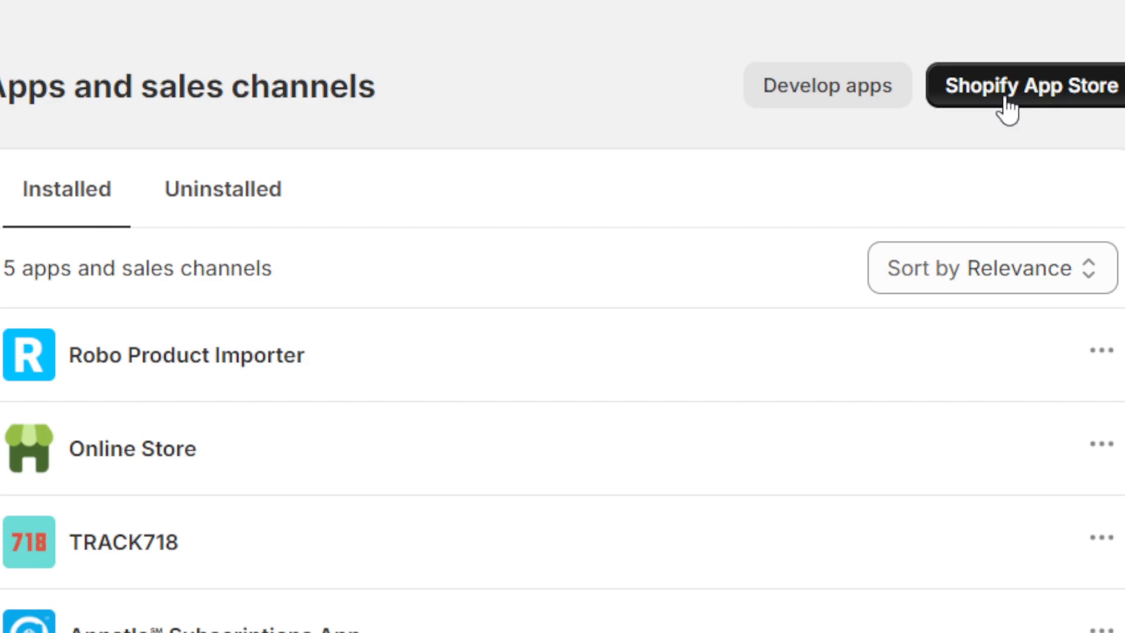
{"action": "left_click", "coordinate": [1006, 104]}
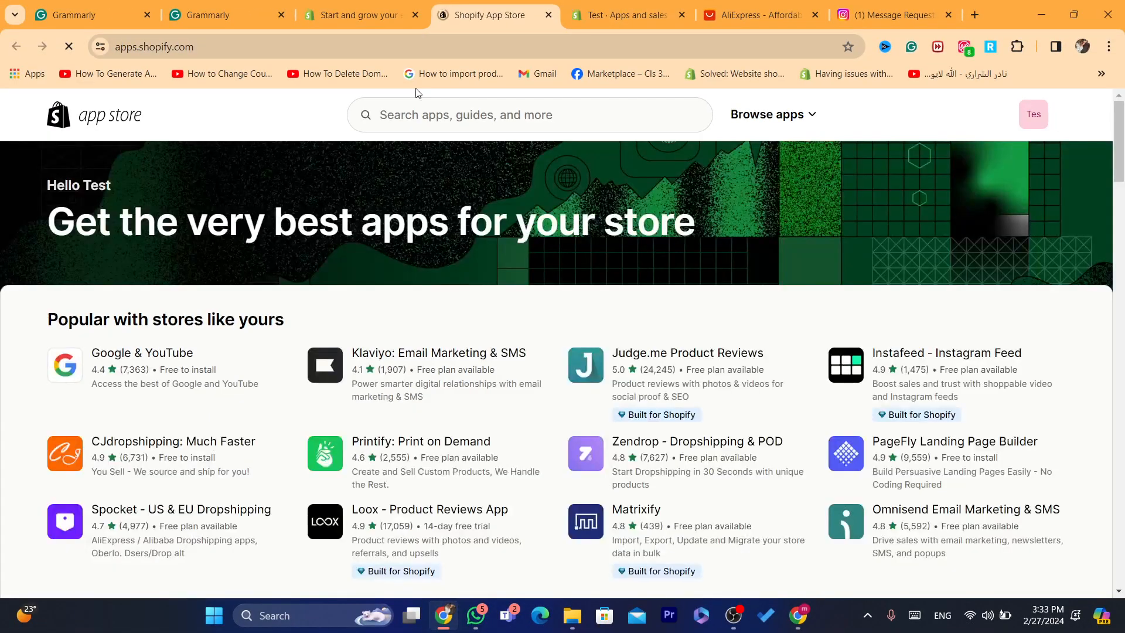
Step: Search the app store for "dser" and open the DSers-AliExpress Dropshipping listing
{"action": "left_click", "coordinate": [425, 114]}
{"action": "type", "text": "d"}
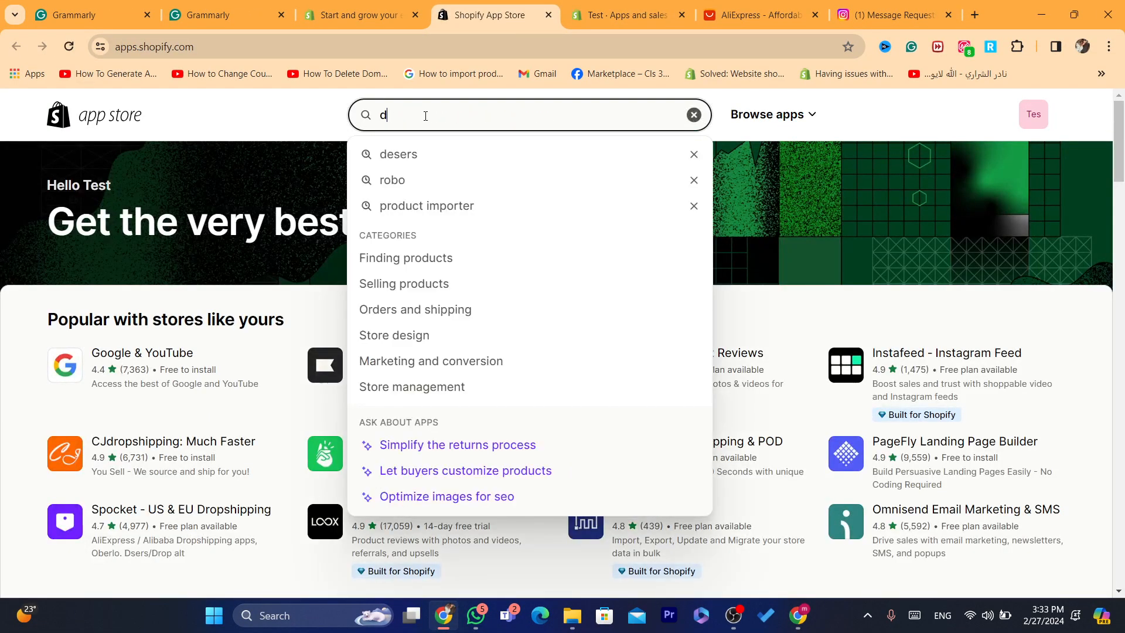
{"action": "type", "text": "se"}
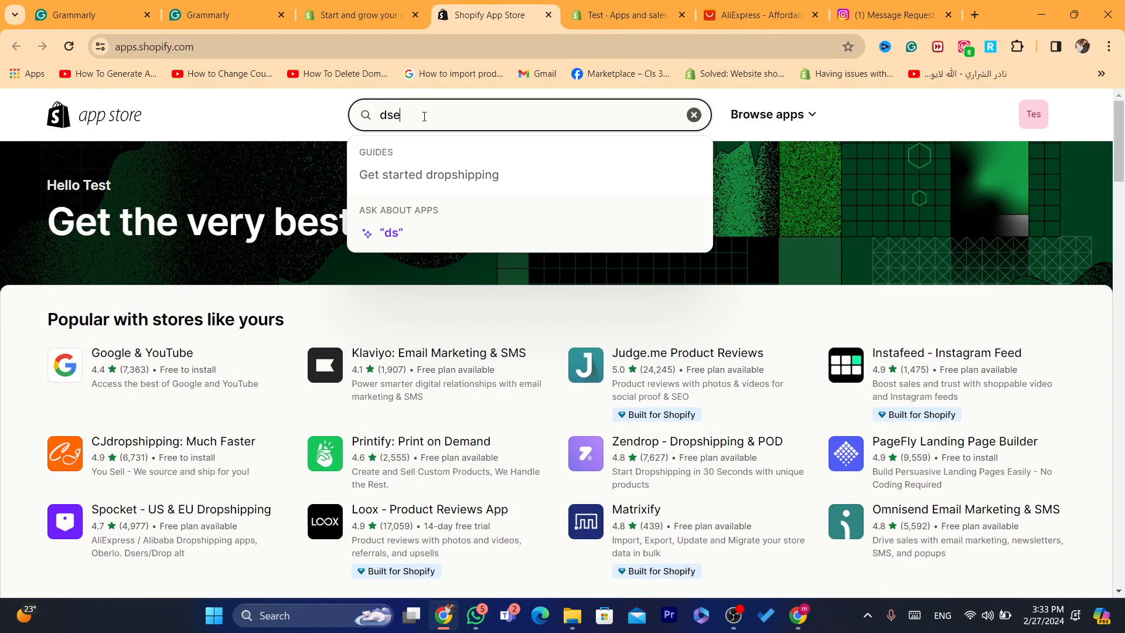
{"action": "type", "text": "r"}
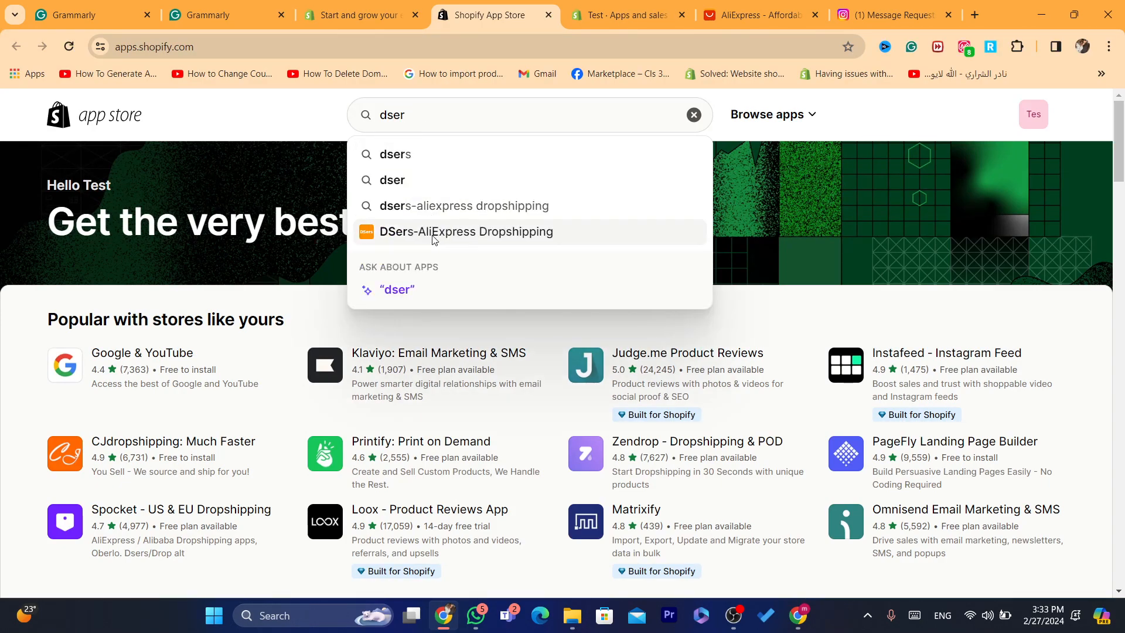
{"action": "left_click", "coordinate": [434, 237]}
{"action": "left_click", "coordinate": [444, 40]}
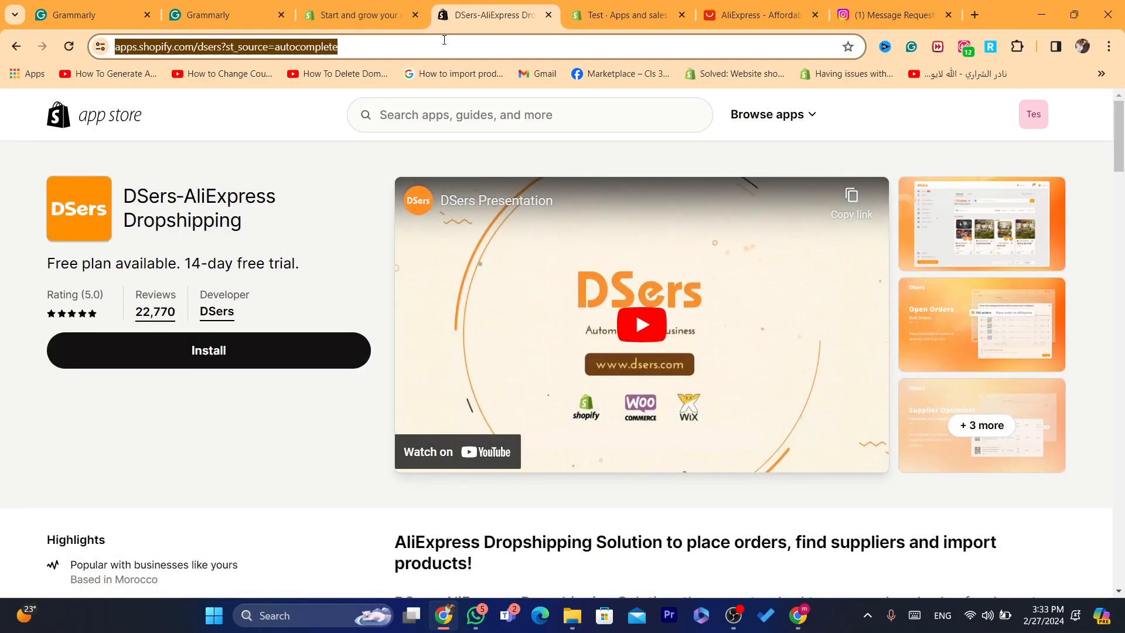
Step: Read the DSers app description covering order processing, product finding and suppliers
{"action": "left_click_drag", "start_coordinate": [1120, 139], "coordinate": [1124, 189]}
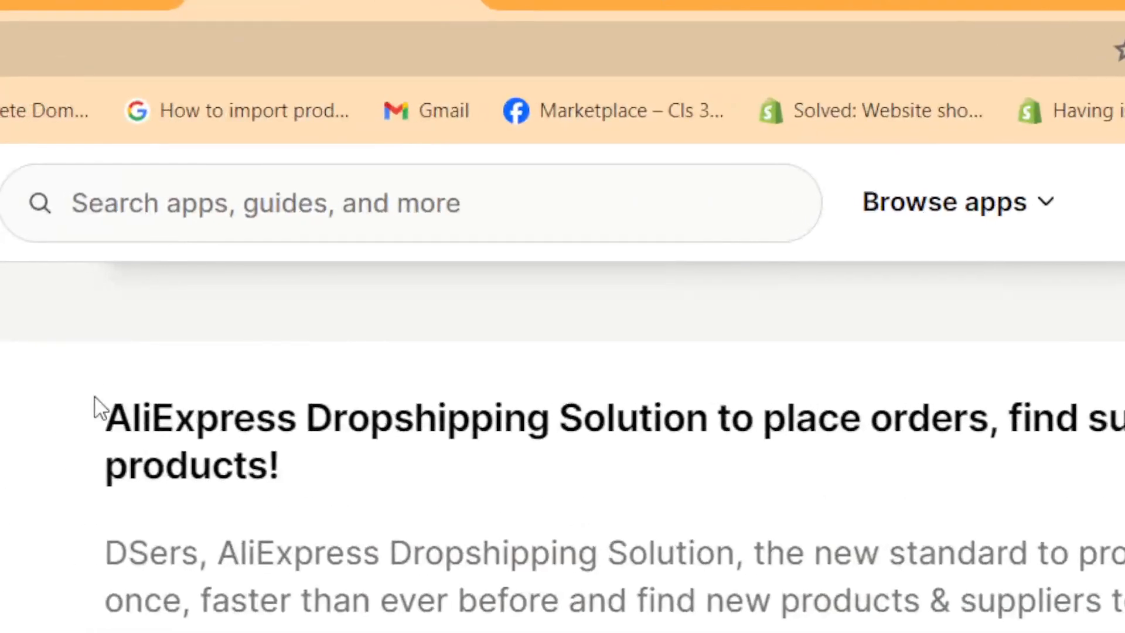
{"action": "left_click_drag", "start_coordinate": [391, 206], "coordinate": [557, 279]}
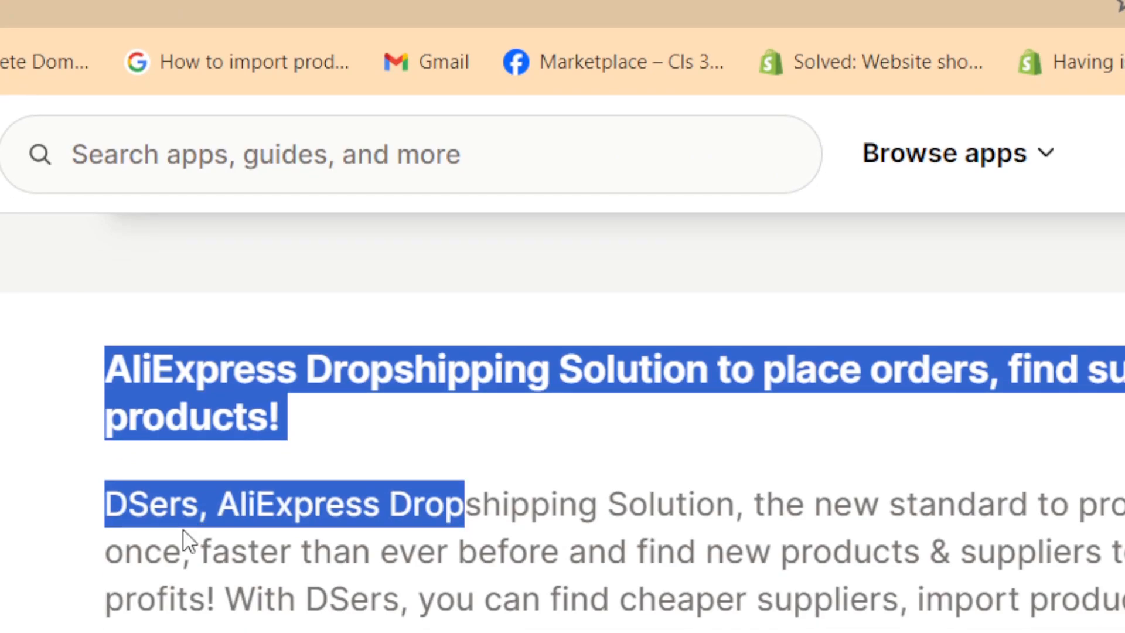
{"action": "left_click_drag", "start_coordinate": [232, 537], "coordinate": [711, 567]}
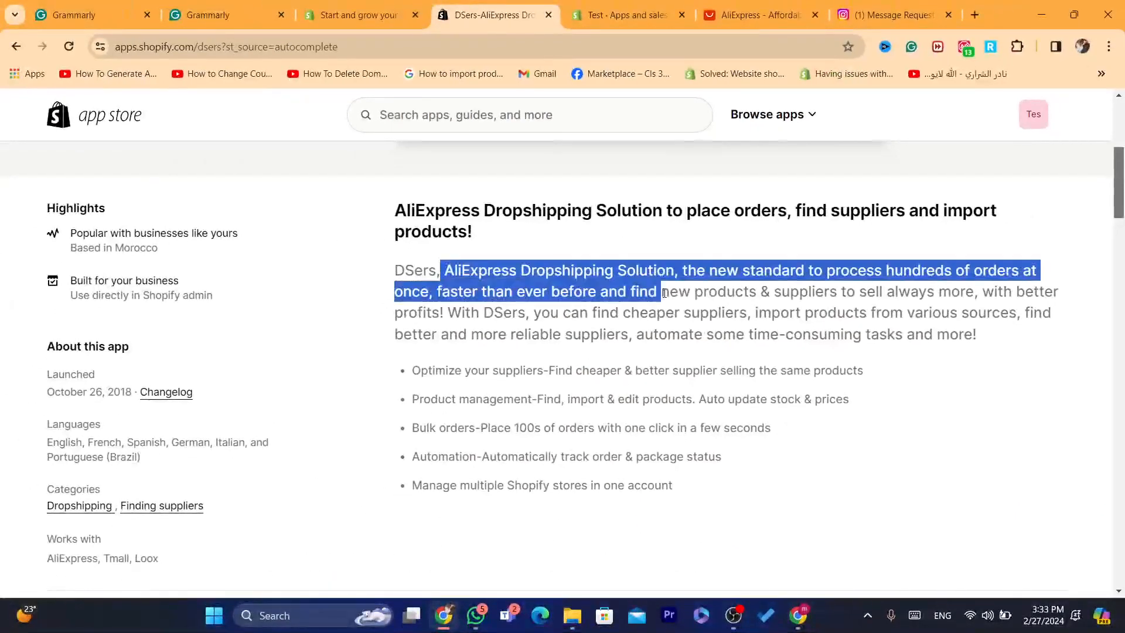
{"action": "left_click", "coordinate": [787, 287]}
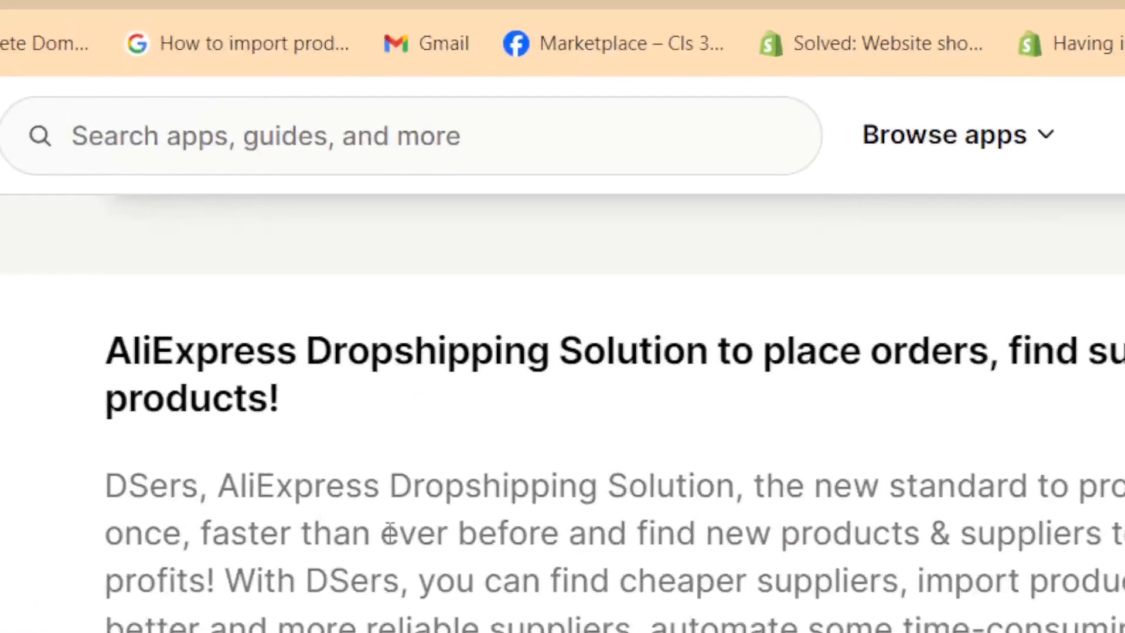
{"action": "left_click_drag", "start_coordinate": [478, 291], "coordinate": [589, 291]}
{"action": "left_click_drag", "start_coordinate": [544, 521], "coordinate": [673, 502]}
{"action": "left_click", "coordinate": [675, 498]}
{"action": "left_click_drag", "start_coordinate": [949, 520], "coordinate": [1124, 522]}
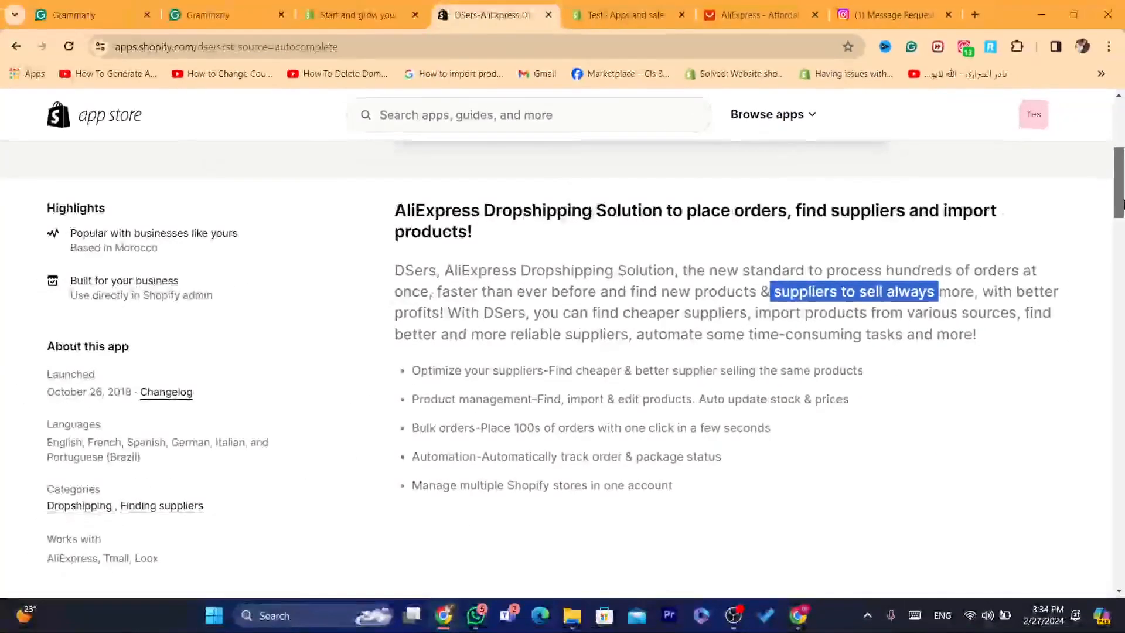
Step: Install the DSers-AliExpress Dropshipping app and approve its access to the store's data
{"action": "scroll", "coordinate": [1031, 521], "scroll_direction": "up", "scroll_amount": 5}
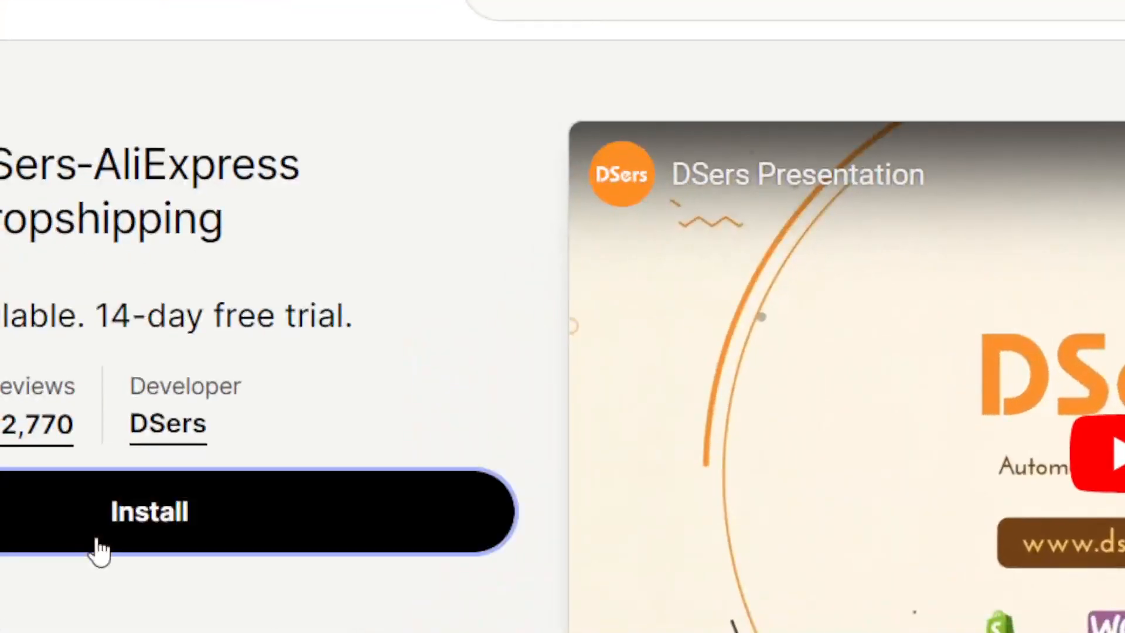
{"action": "left_click", "coordinate": [204, 360]}
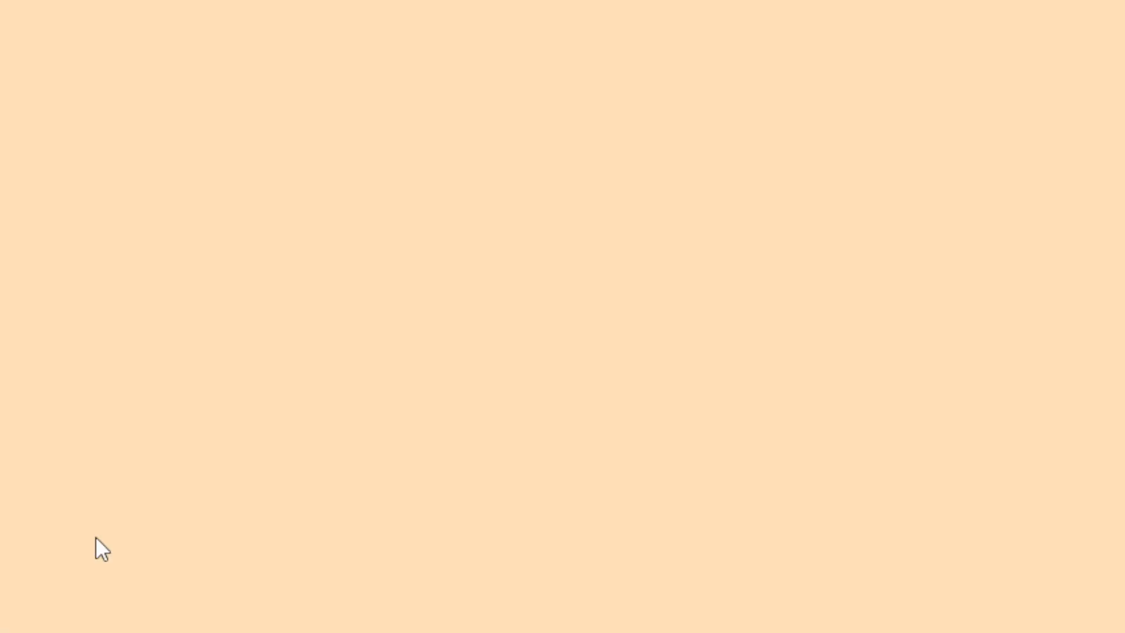
{"action": "left_click", "coordinate": [811, 11]}
{"action": "double_click", "coordinate": [812, 10]}
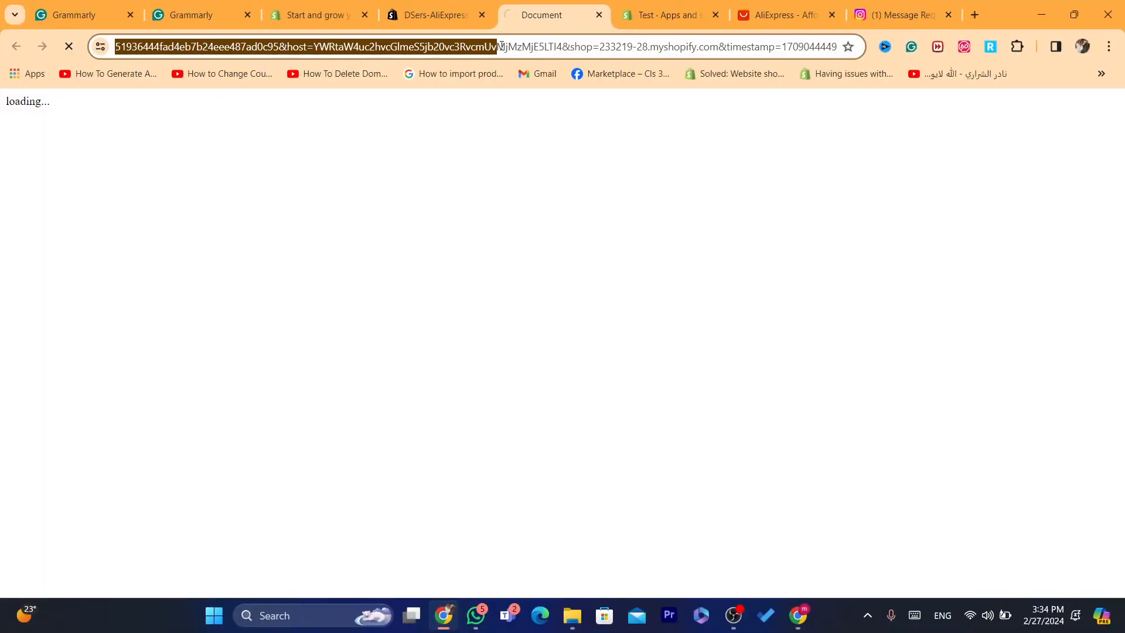
{"action": "left_click", "coordinate": [513, 45]}
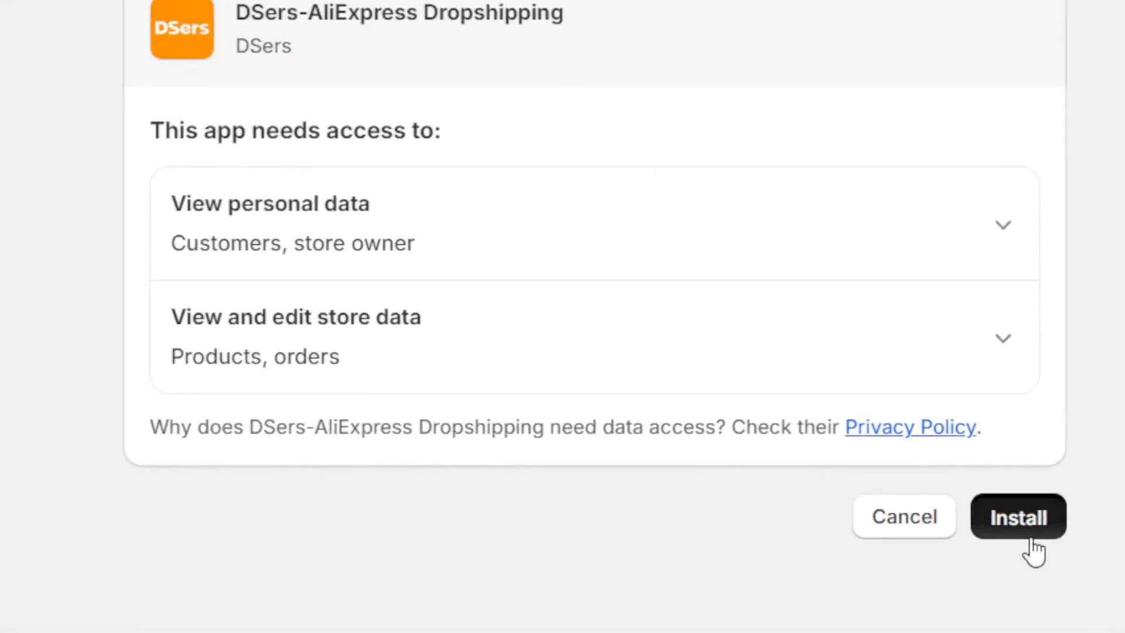
{"action": "left_click", "coordinate": [832, 428]}
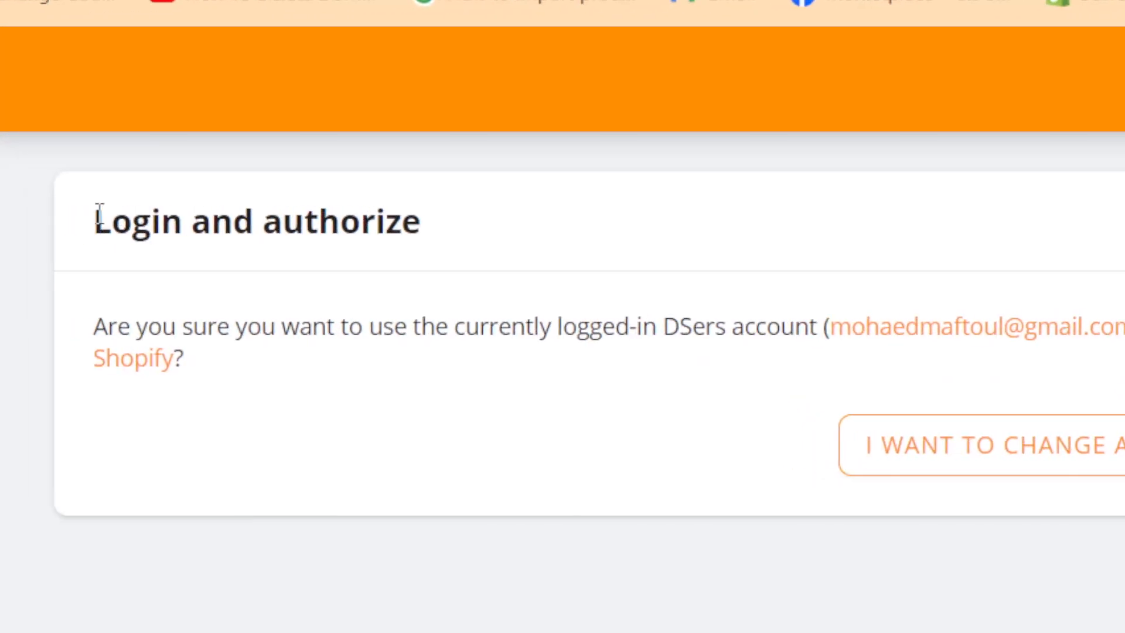
Step: Authorize the currently logged-in DSers account to bind to Shopify and close the what's-new announcement
{"action": "left_click_drag", "start_coordinate": [262, 174], "coordinate": [423, 174]}
{"action": "left_click", "coordinate": [457, 219]}
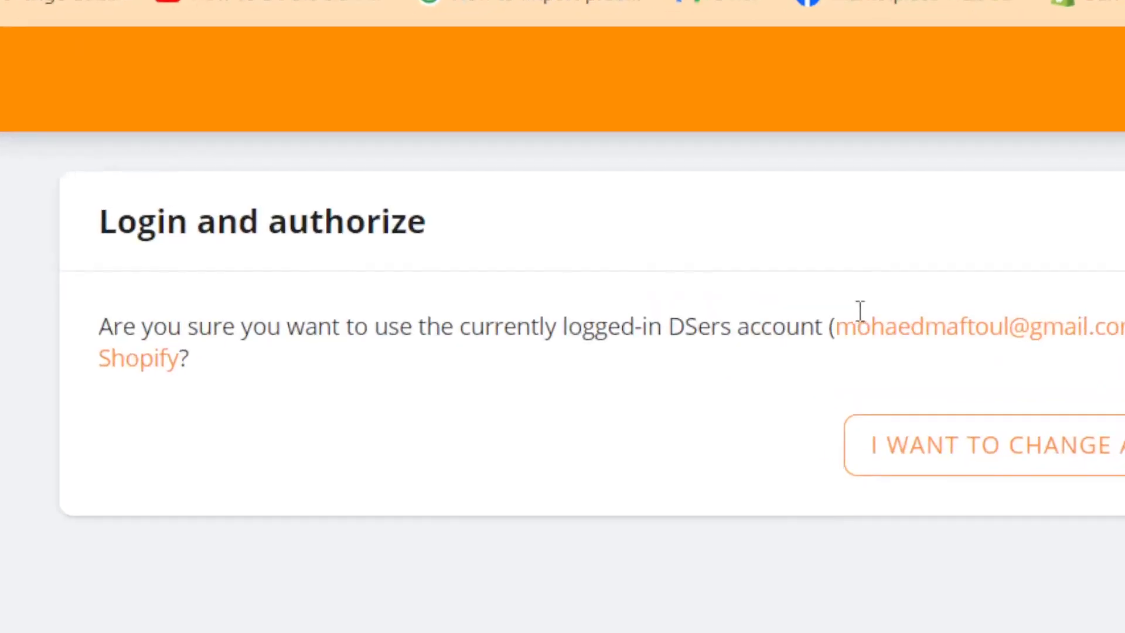
{"action": "left_click_drag", "start_coordinate": [822, 326], "coordinate": [1124, 327]}
{"action": "left_click", "coordinate": [1124, 331]}
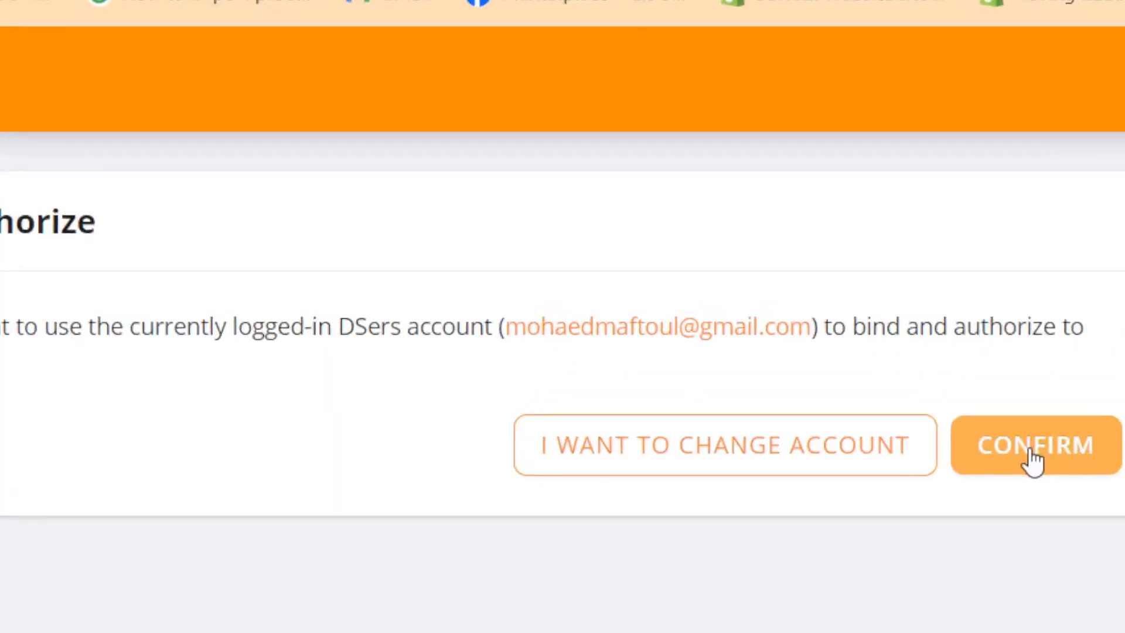
{"action": "left_click", "coordinate": [825, 278]}
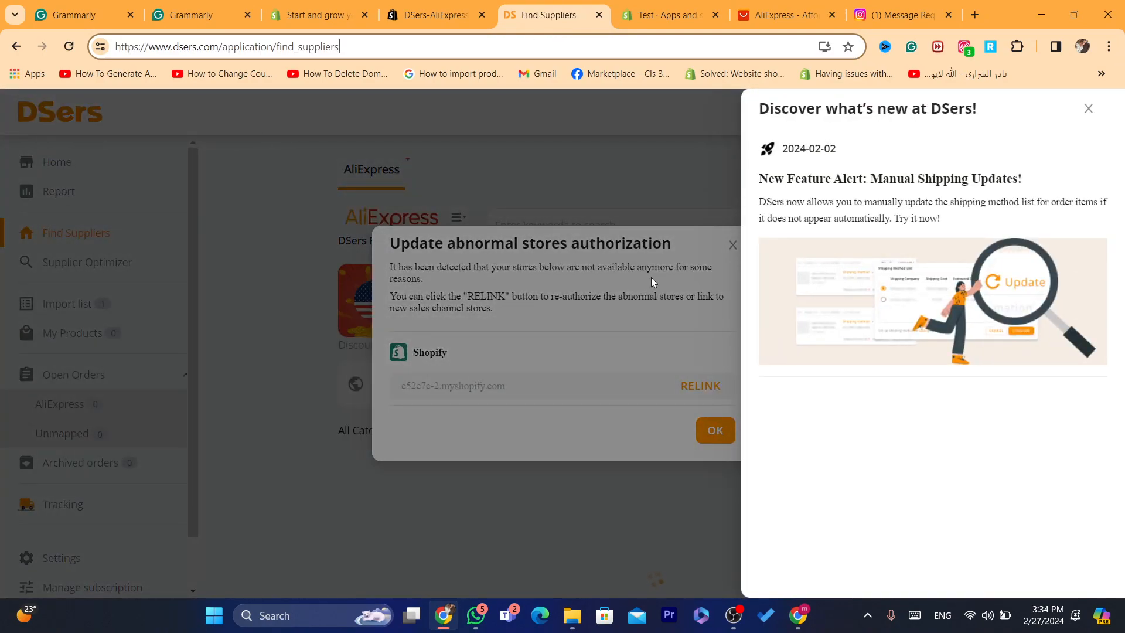
{"action": "left_click", "coordinate": [1088, 109]}
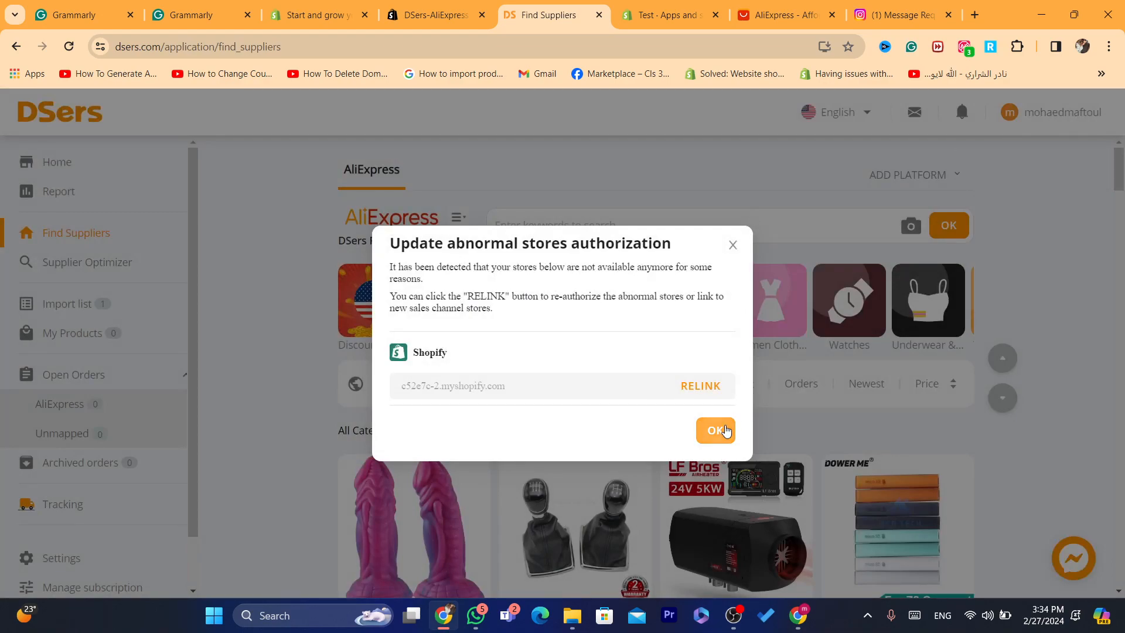
Step: Try to relink the Shopify store listed in the abnormal stores authorization notice
{"action": "left_click", "coordinate": [693, 386]}
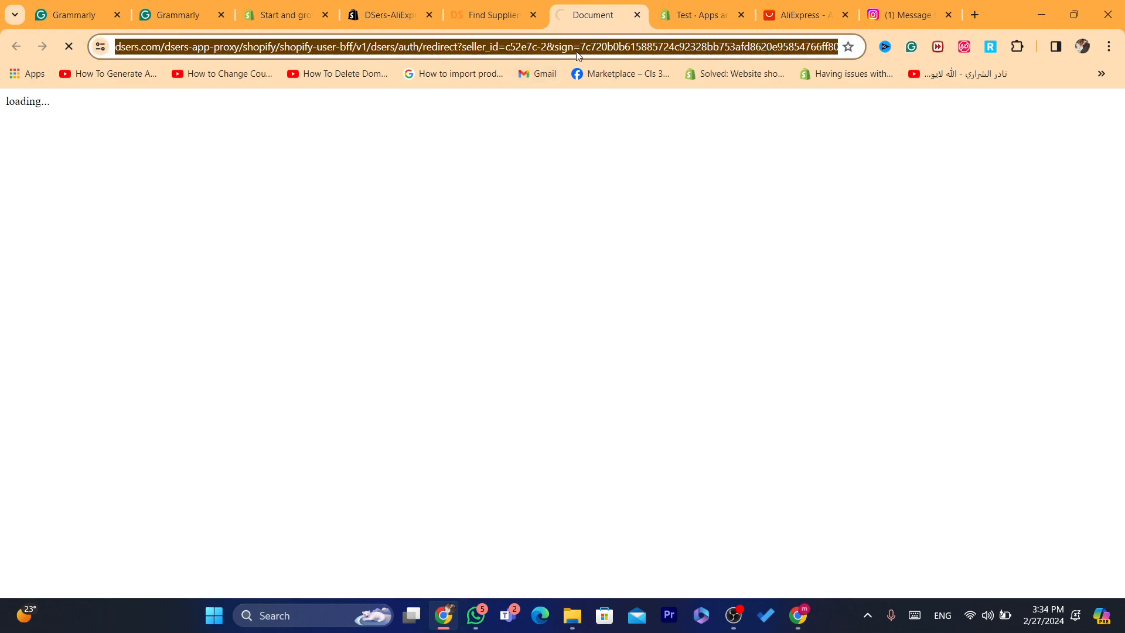
{"action": "left_click", "coordinate": [489, 15]}
{"action": "left_click", "coordinate": [577, 12]}
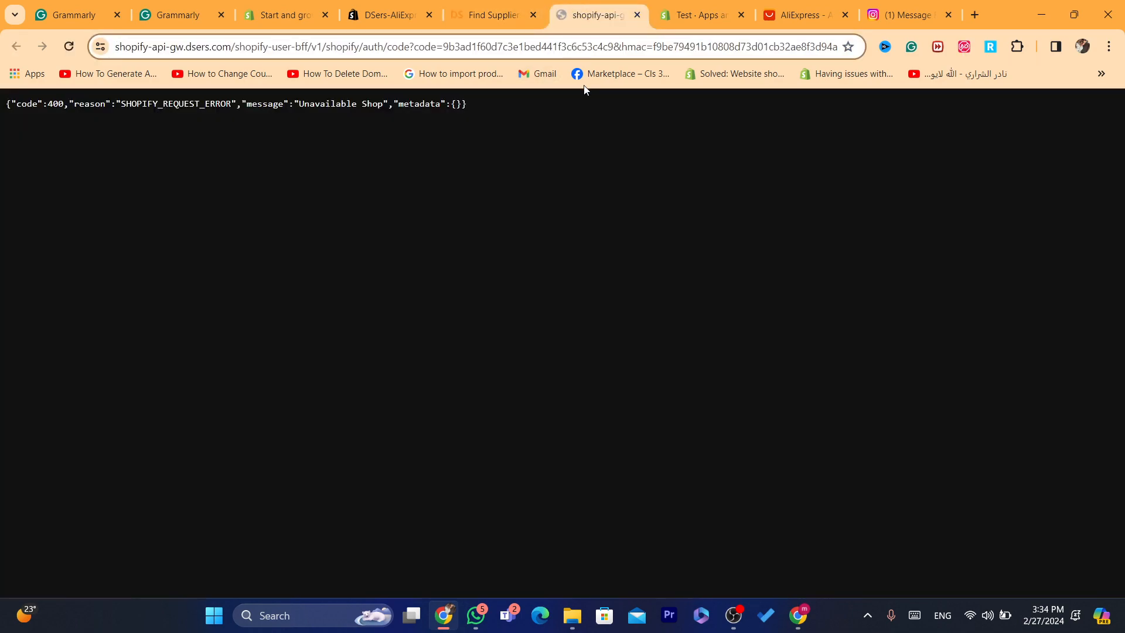
{"action": "left_click", "coordinate": [467, 3]}
{"action": "left_click", "coordinate": [727, 267]}
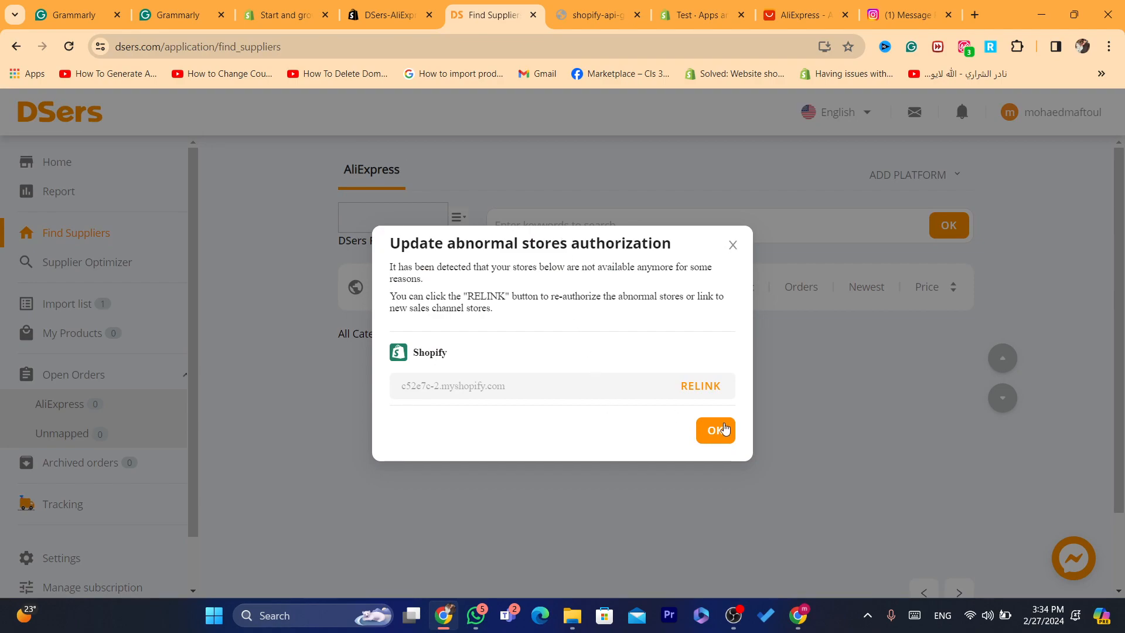
Step: Dismiss the store authorization notice, open the DSers Home page and close the upgrade promotion
{"action": "left_click", "coordinate": [733, 241]}
{"action": "left_click", "coordinate": [101, 155]}
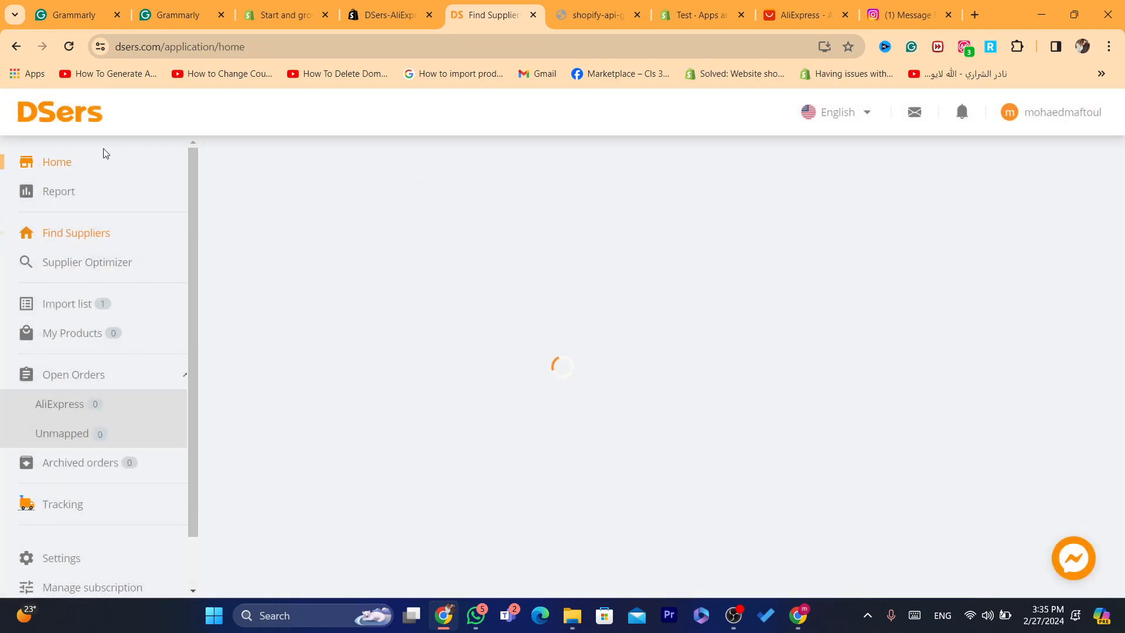
{"action": "left_click", "coordinate": [530, 46]}
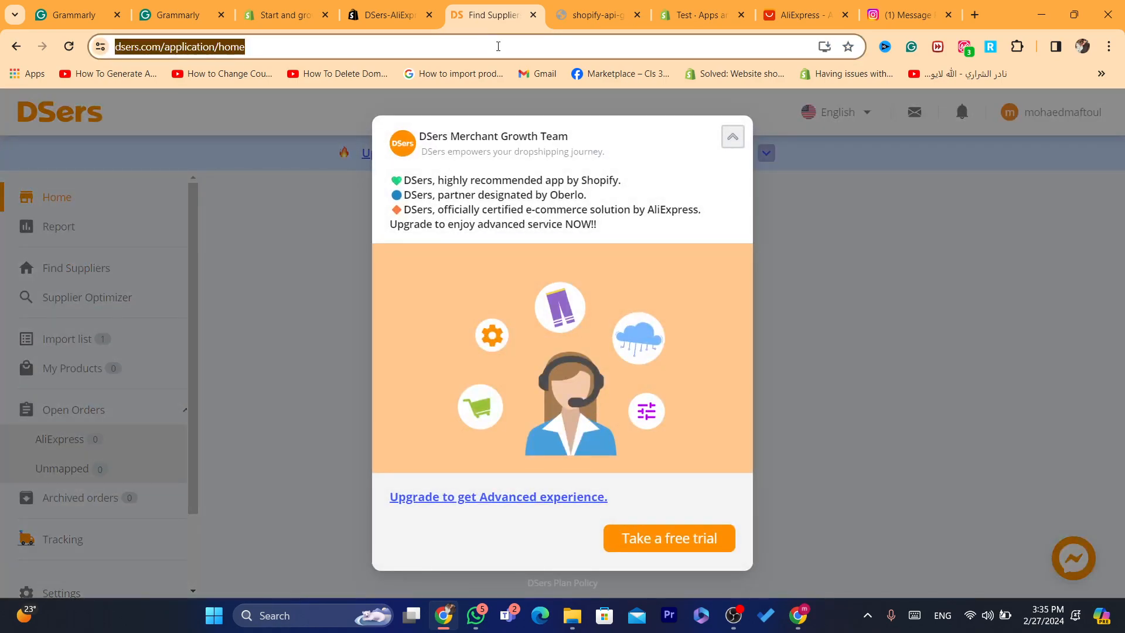
{"action": "left_click", "coordinate": [733, 139]}
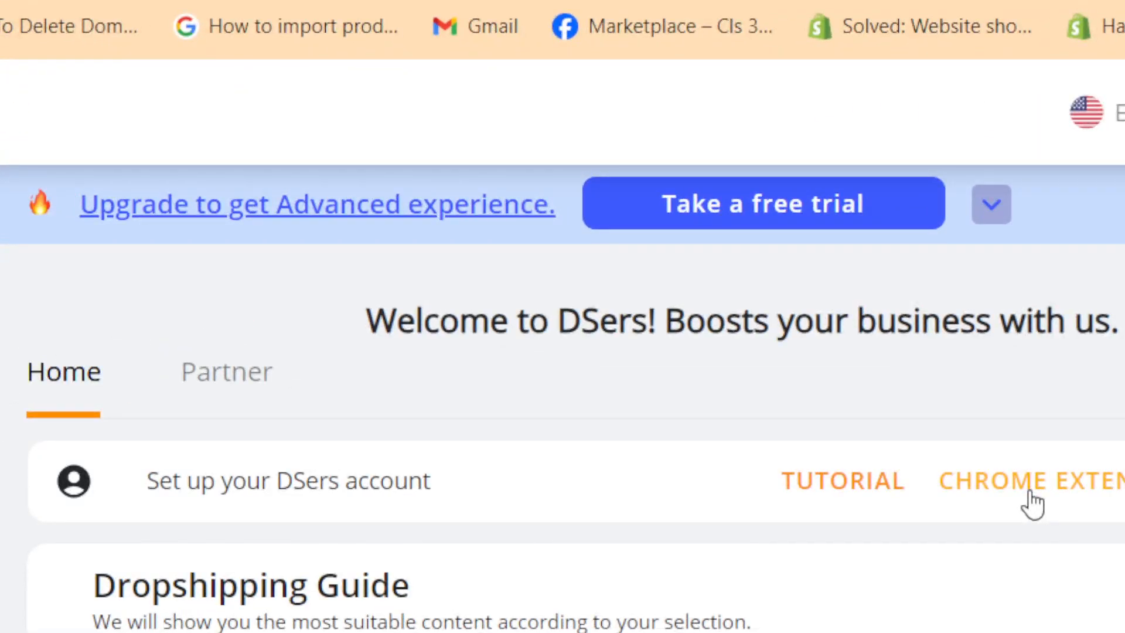
Step: Add the DSers - AliExpress.com Product Importer extension to Chrome, return to DSers and dismiss the installation notice
{"action": "left_click", "coordinate": [1034, 504]}
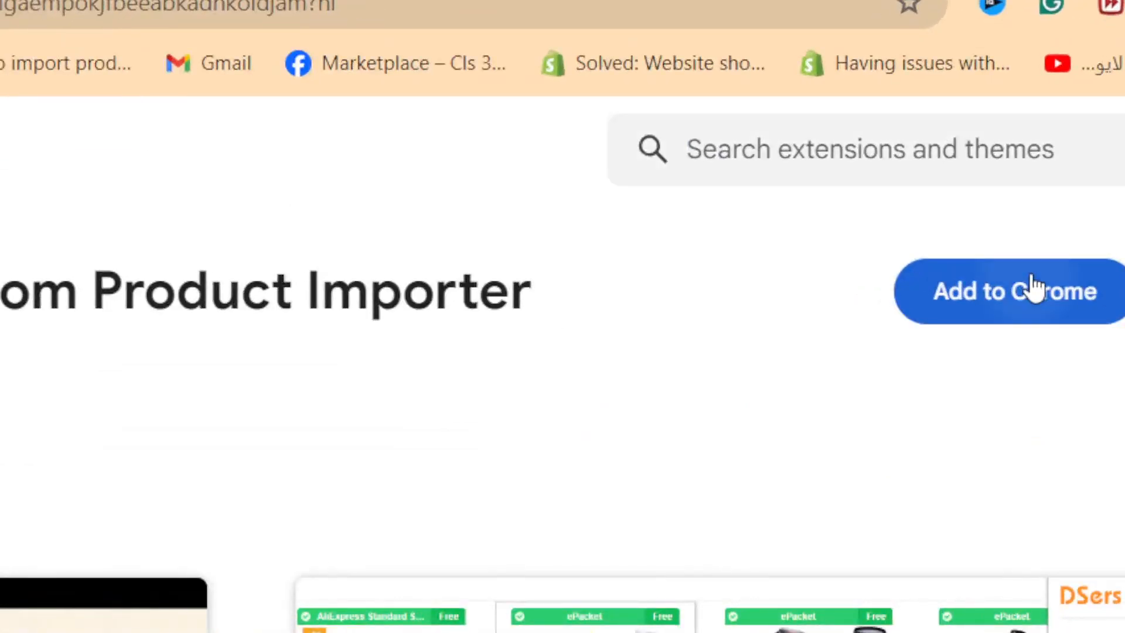
{"action": "left_click", "coordinate": [1012, 270]}
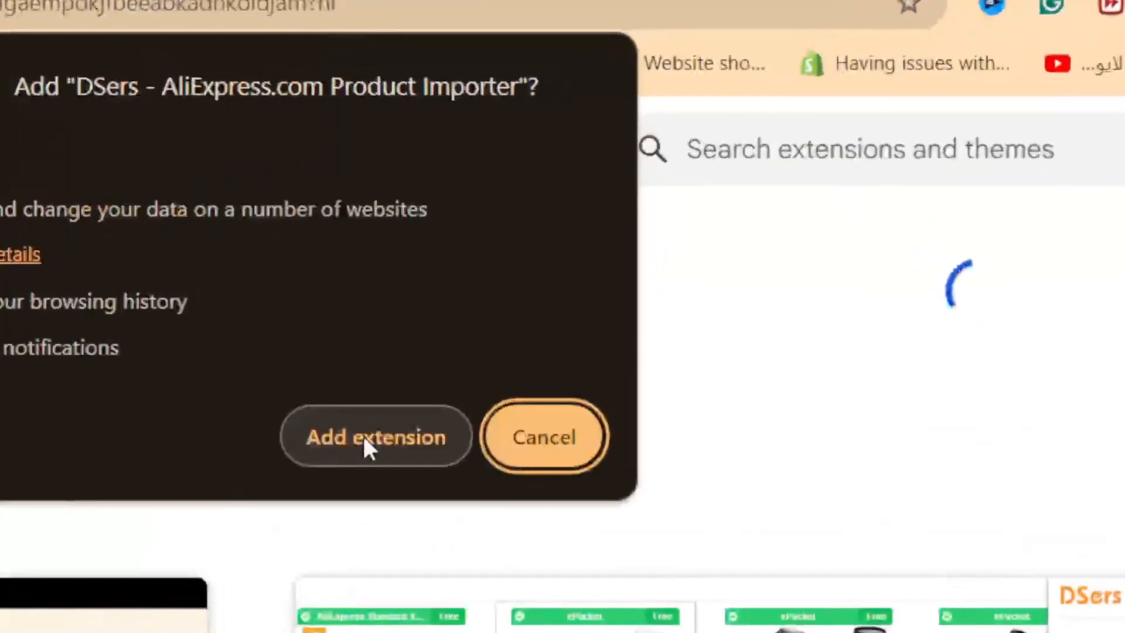
{"action": "left_click", "coordinate": [606, 240]}
{"action": "left_click", "coordinate": [98, 9]}
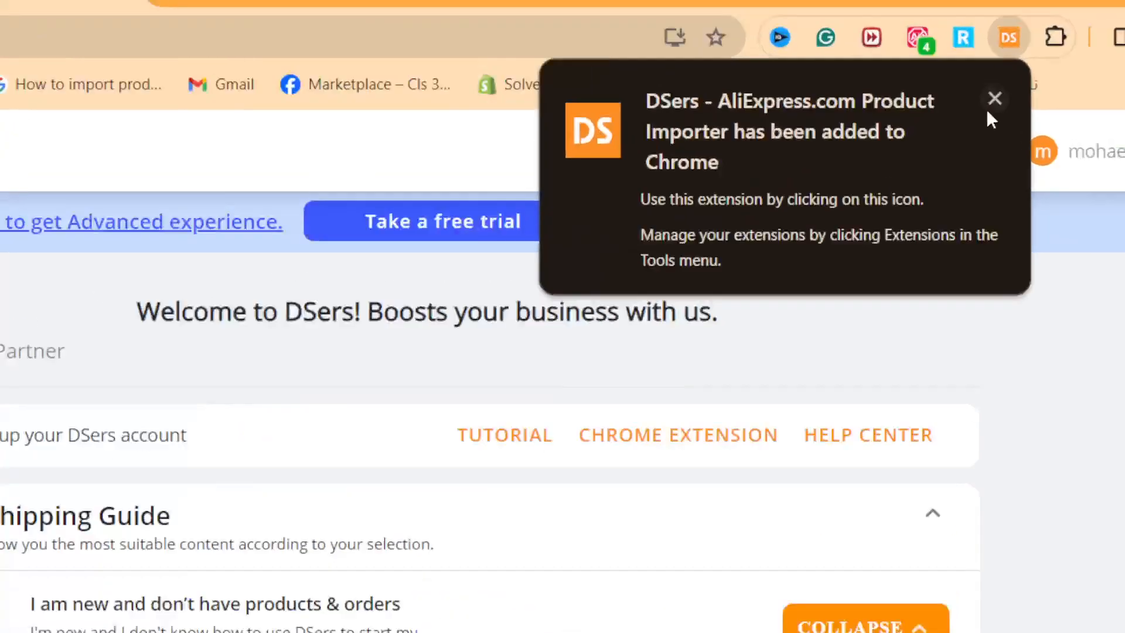
{"action": "left_click", "coordinate": [983, 81]}
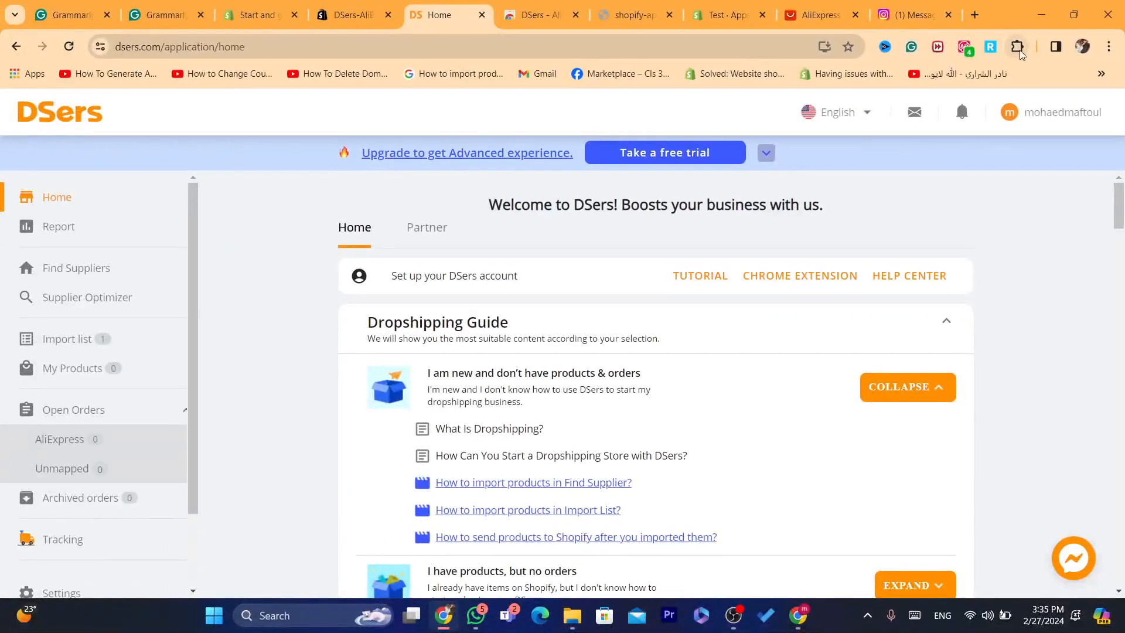
Step: Pin the DSers - AliExpress.com Product Importer extension in Chrome and switch back to its Chrome Web Store page
{"action": "left_click", "coordinate": [1017, 49]}
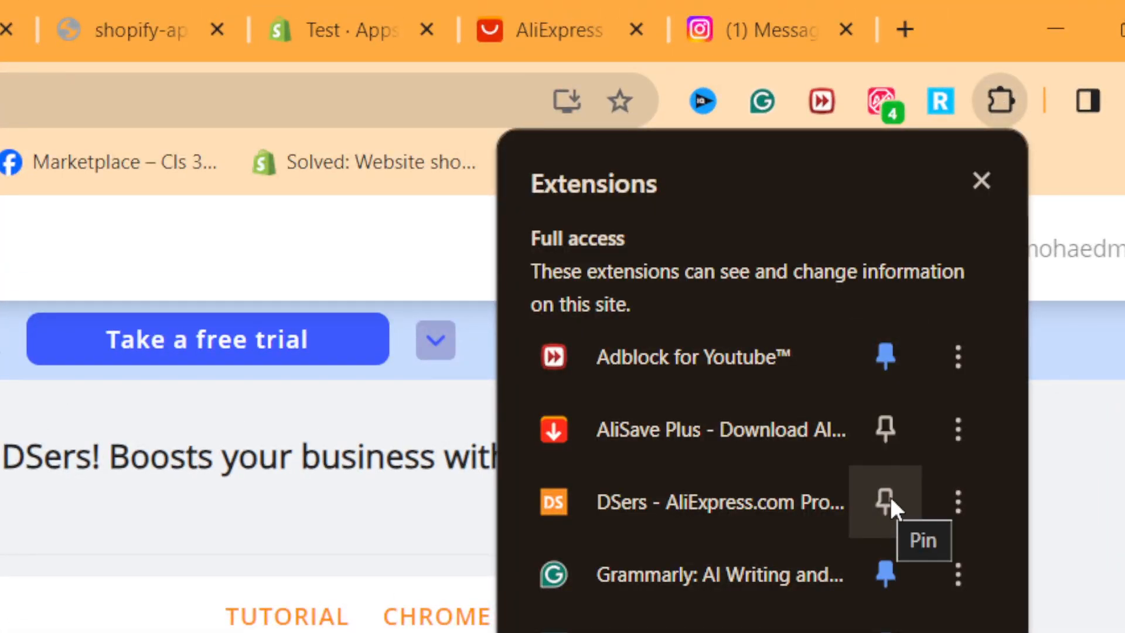
{"action": "left_click", "coordinate": [887, 499]}
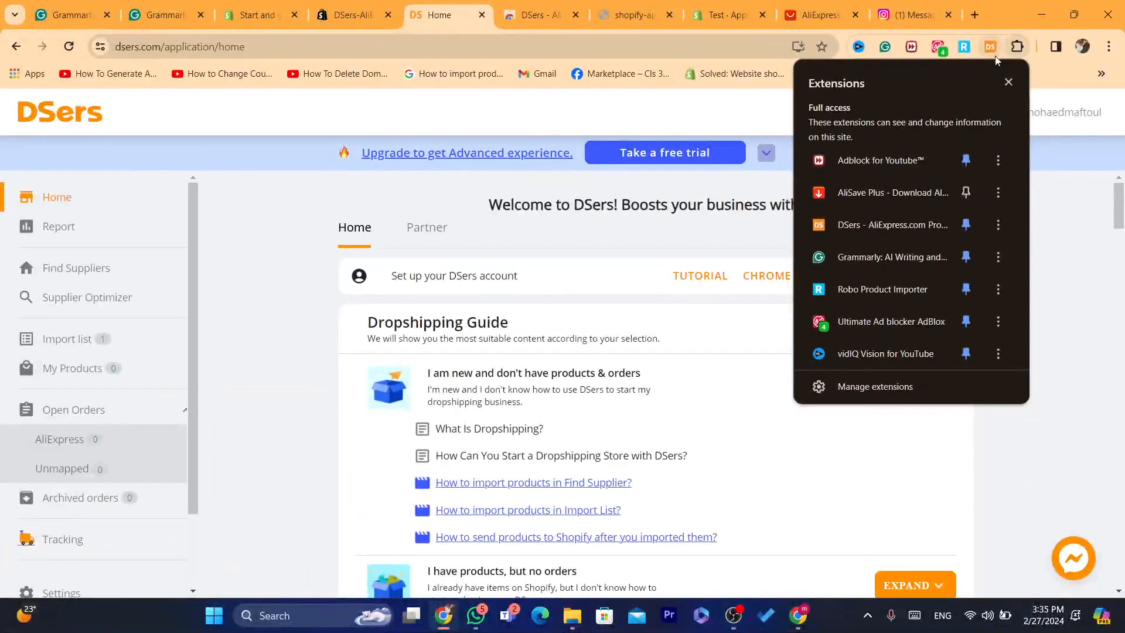
{"action": "left_click", "coordinate": [1078, 203]}
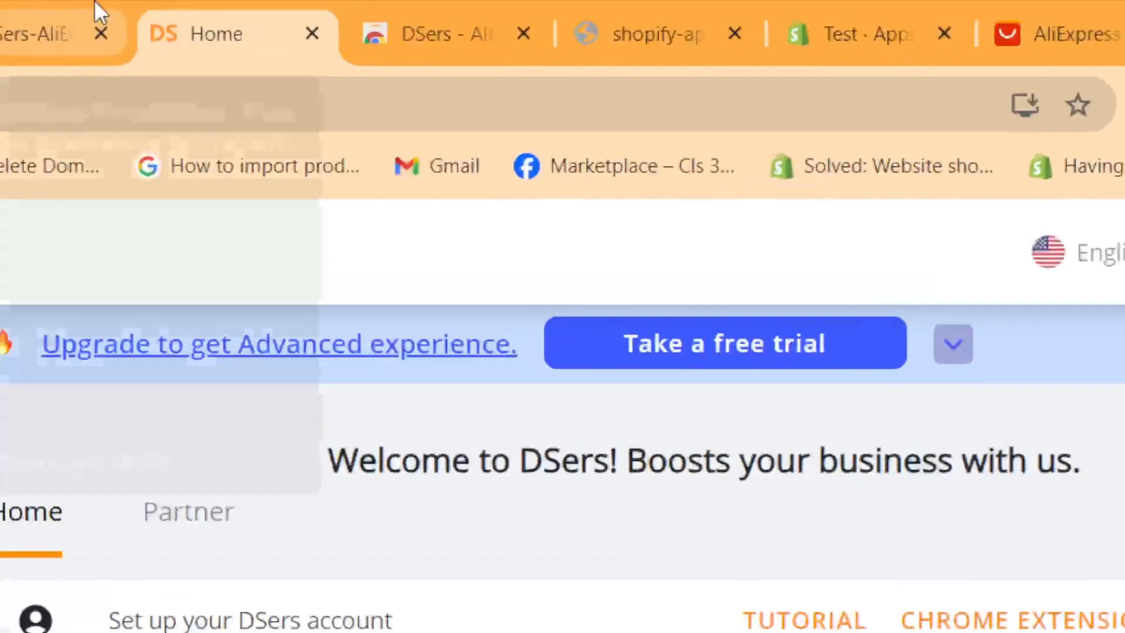
{"action": "left_click", "coordinate": [460, 15]}
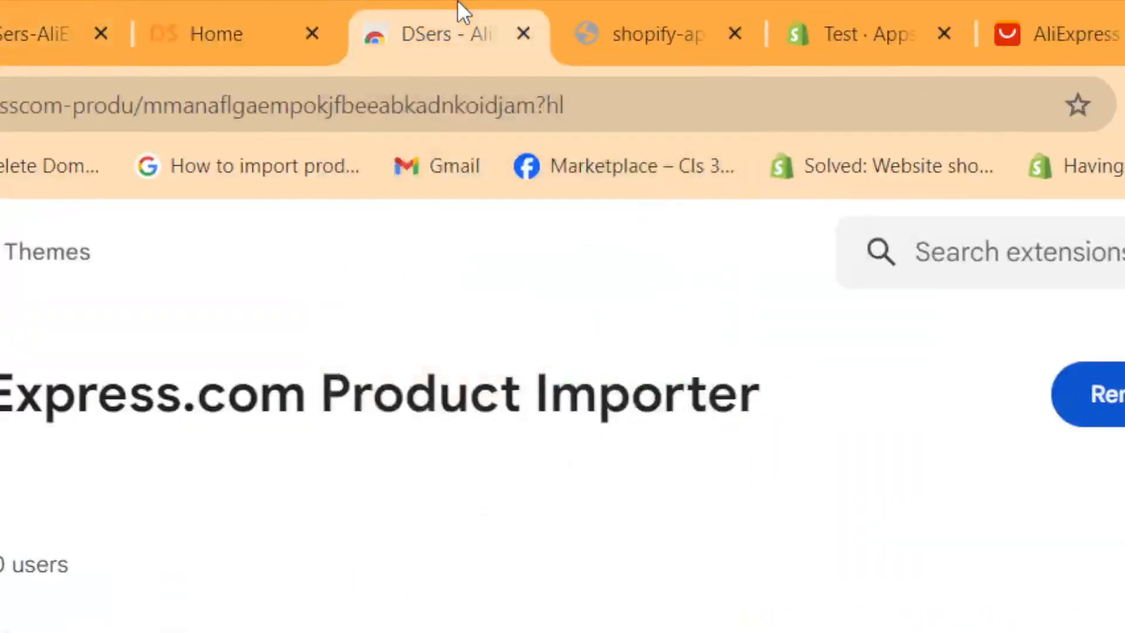
Step: Switch to AliExpress and open the Mini Turbo Jet Fan product from the More to love recommendations
{"action": "left_click", "coordinate": [821, 15]}
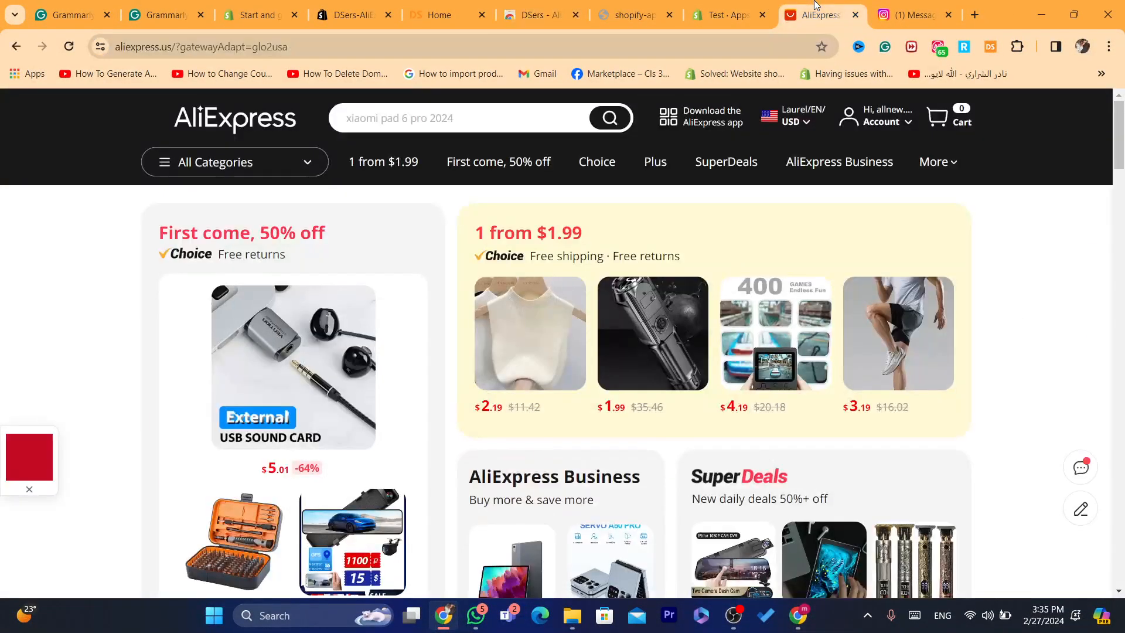
{"action": "left_click_drag", "start_coordinate": [1119, 132], "coordinate": [1121, 370]}
{"action": "left_click", "coordinate": [545, 216]}
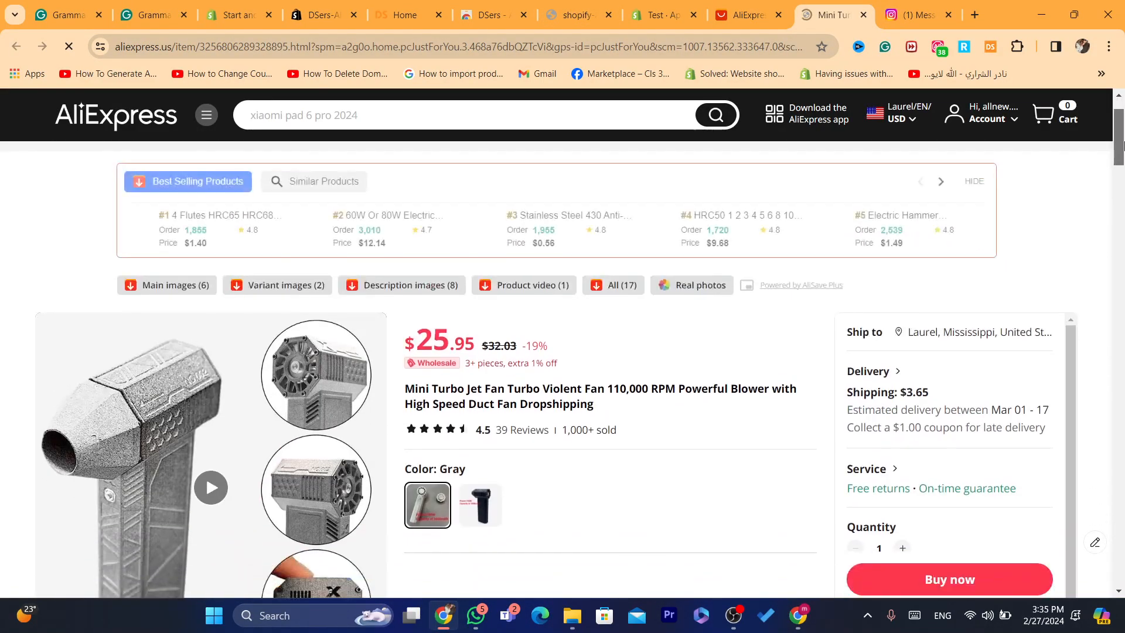
Step: Try to add the Mini Turbo Jet Fan to DSers and read the notice that comes up
{"action": "left_click_drag", "start_coordinate": [1124, 146], "coordinate": [1124, 182]}
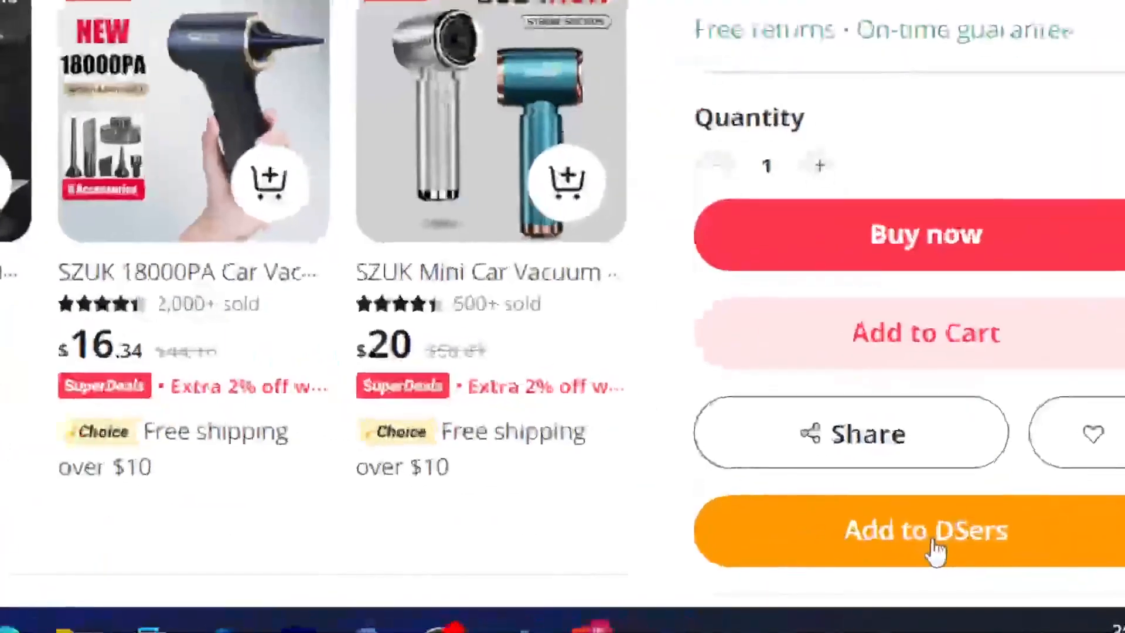
{"action": "left_click", "coordinate": [967, 571]}
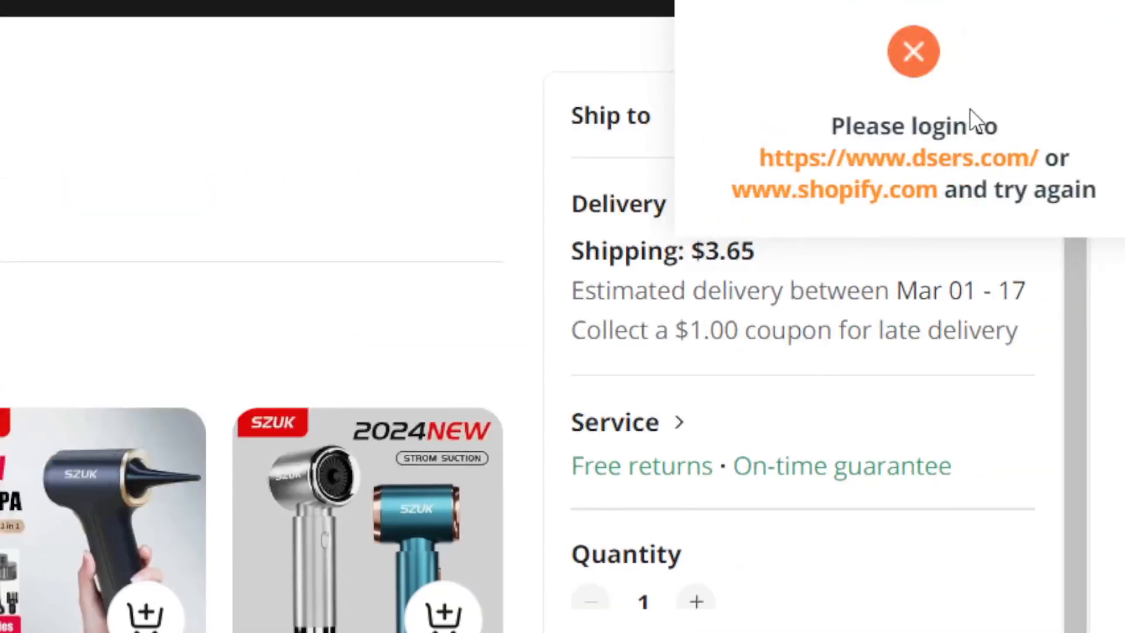
{"action": "left_click_drag", "start_coordinate": [778, 126], "coordinate": [1032, 159]}
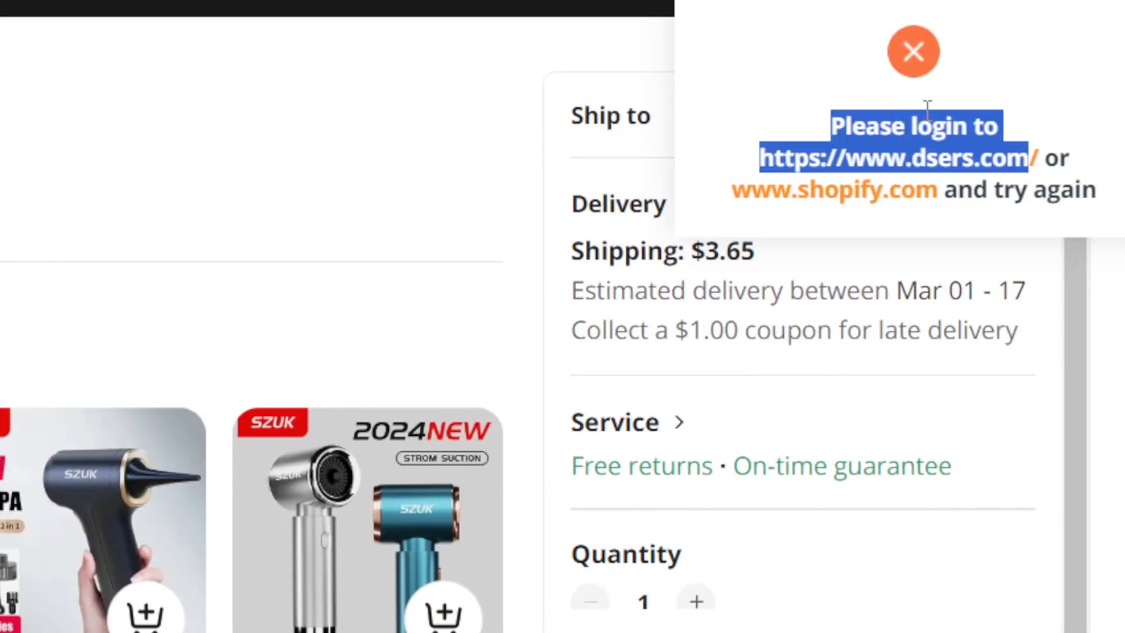
{"action": "left_click", "coordinate": [872, 102]}
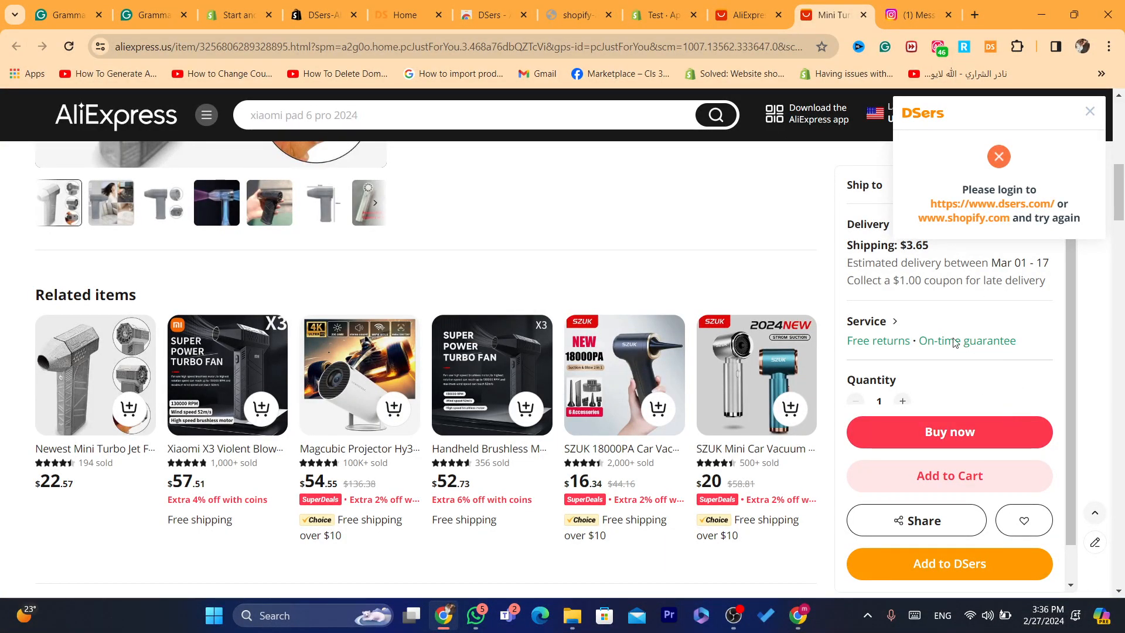
Step: Return to DSers and open the Import list
{"action": "left_click", "coordinate": [740, 6]}
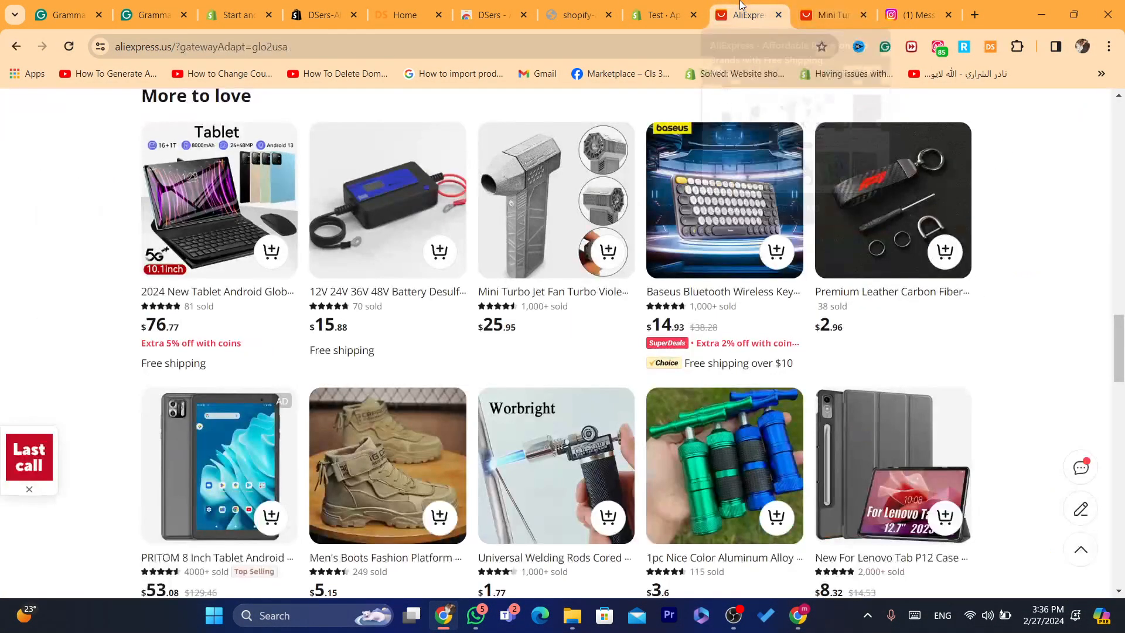
{"action": "left_click", "coordinate": [654, 6]}
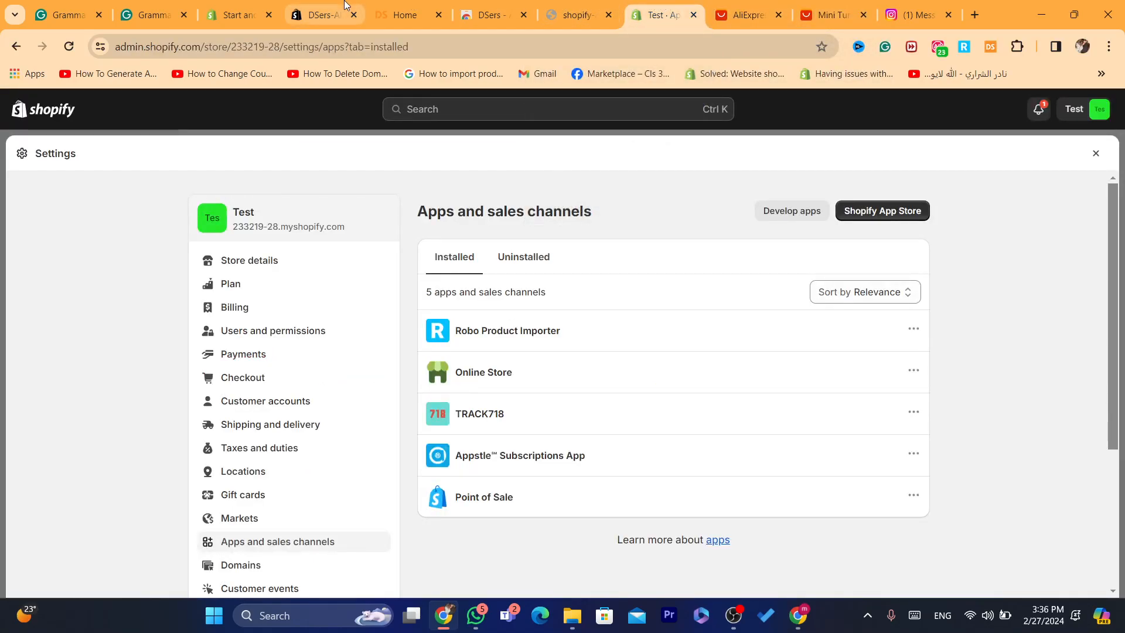
{"action": "left_click", "coordinate": [328, 13]}
{"action": "left_click", "coordinate": [398, 13]}
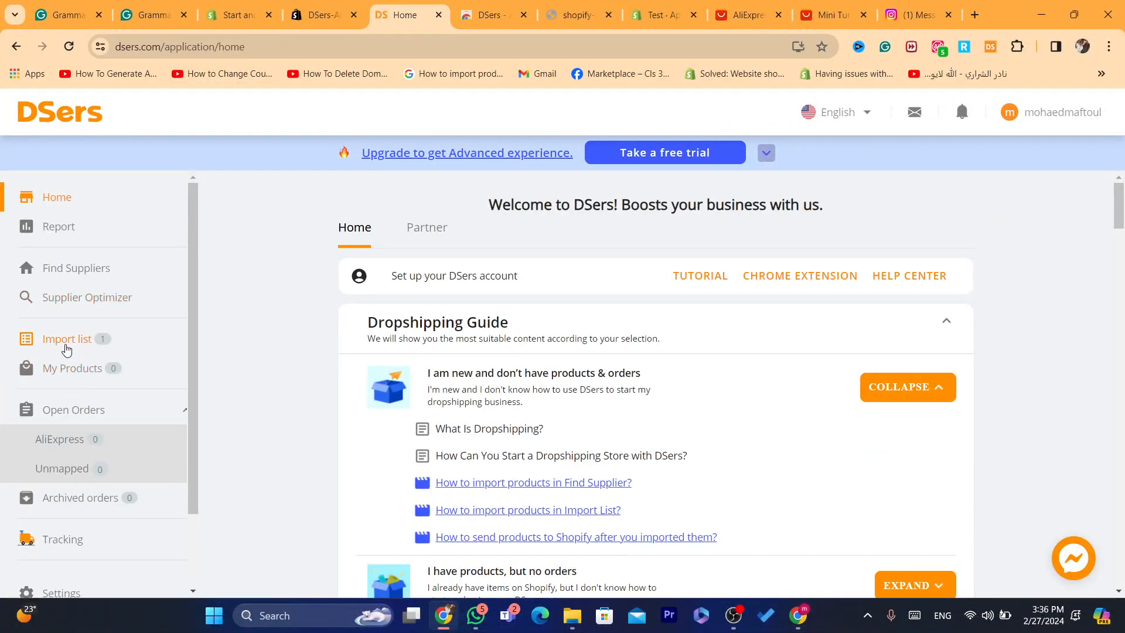
{"action": "left_click", "coordinate": [67, 340]}
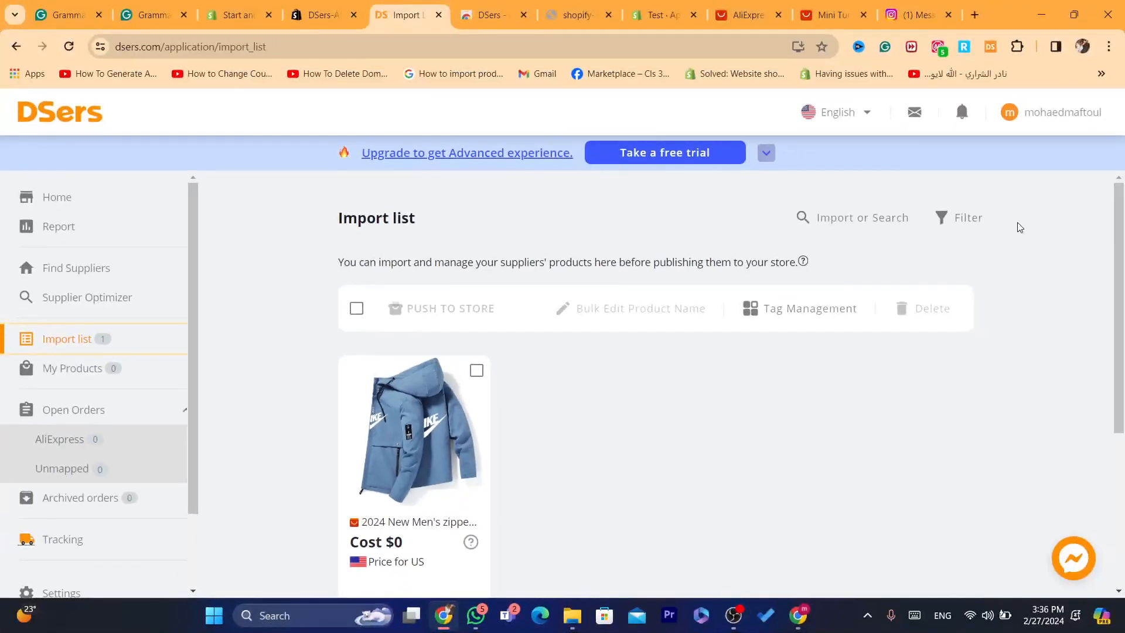
Step: Try to push the blue men's jacket from the Import list to the linked Shopify stores
{"action": "scroll", "coordinate": [592, 311], "scroll_direction": "down", "scroll_amount": 1}
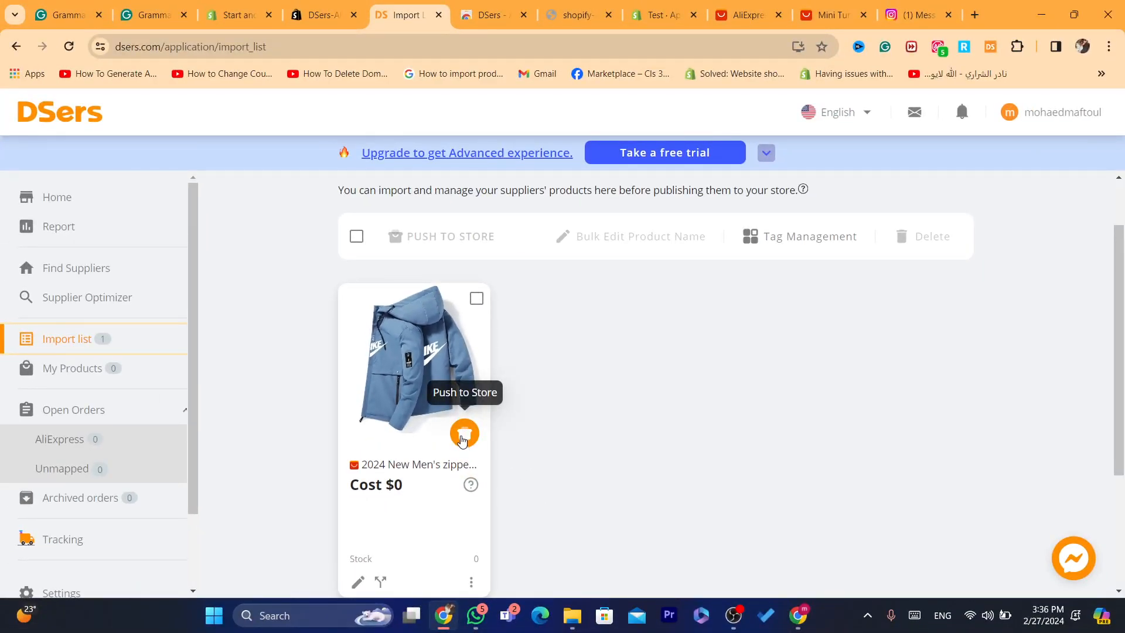
{"action": "left_click", "coordinate": [465, 434]}
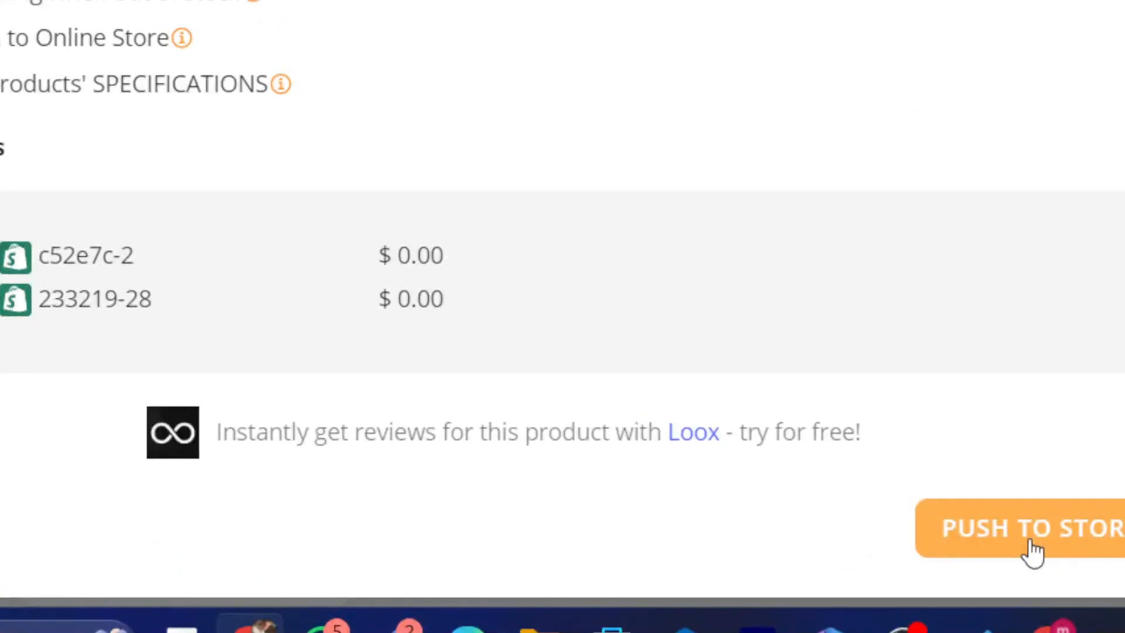
{"action": "left_click", "coordinate": [792, 572]}
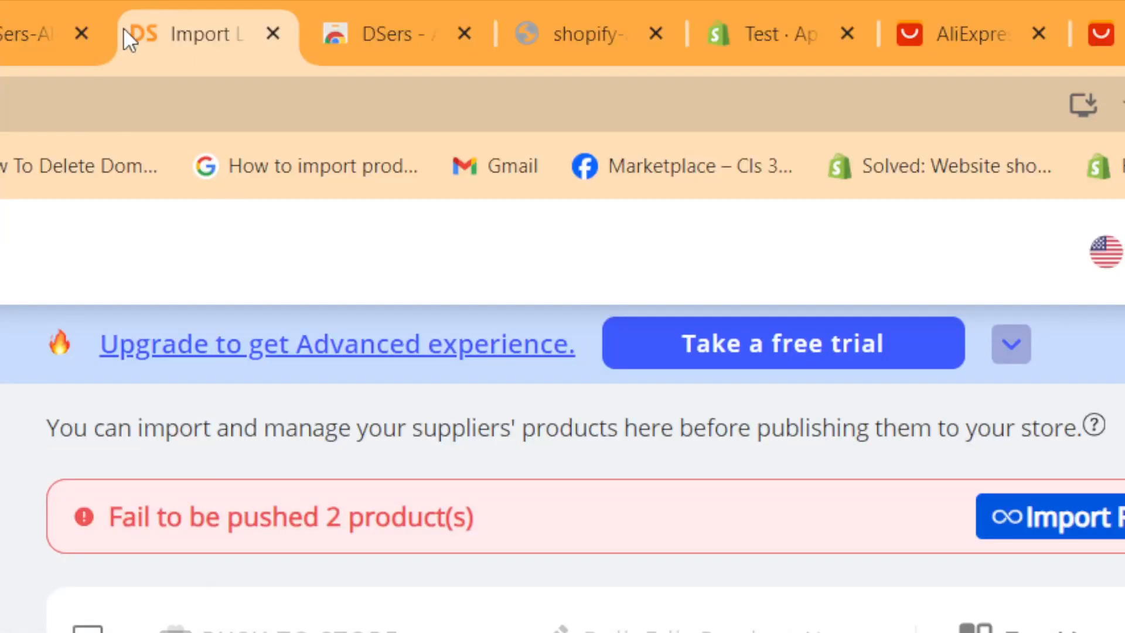
Step: Switch to the Shopify admin, close the settings and open the Products list to check for the pushed product
{"action": "left_click", "coordinate": [746, 1]}
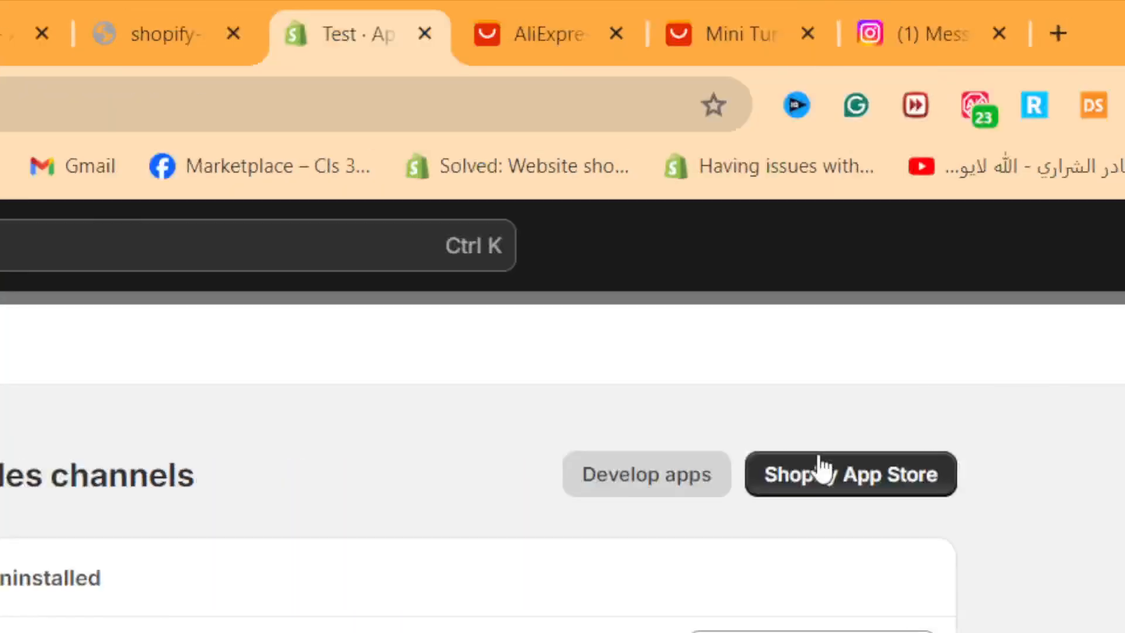
{"action": "left_click", "coordinate": [1065, 363]}
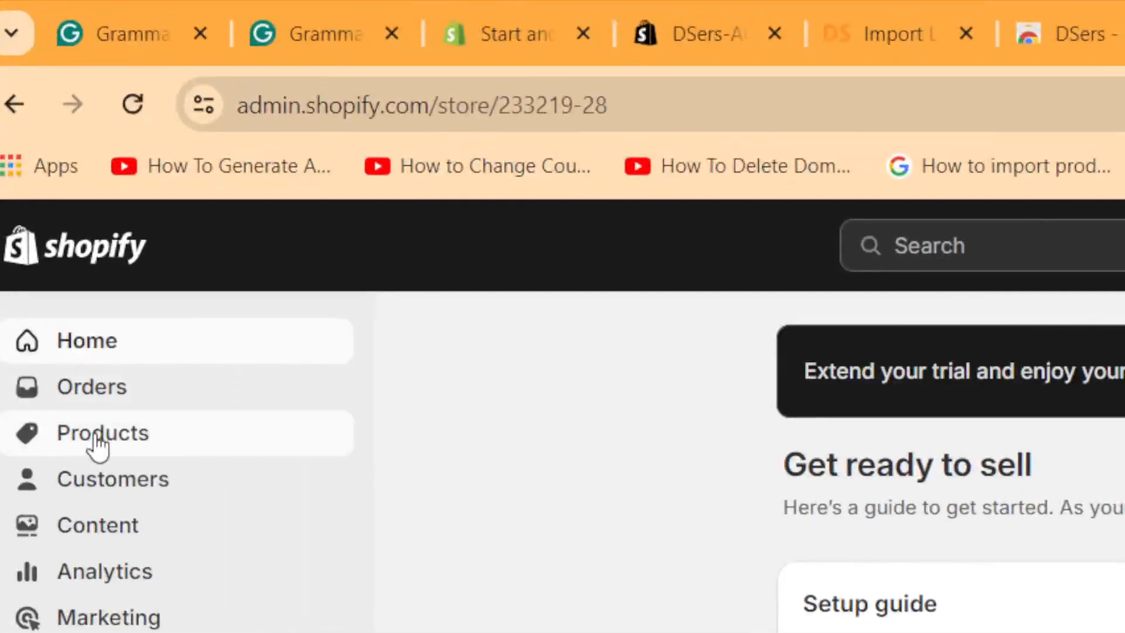
{"action": "left_click", "coordinate": [100, 448]}
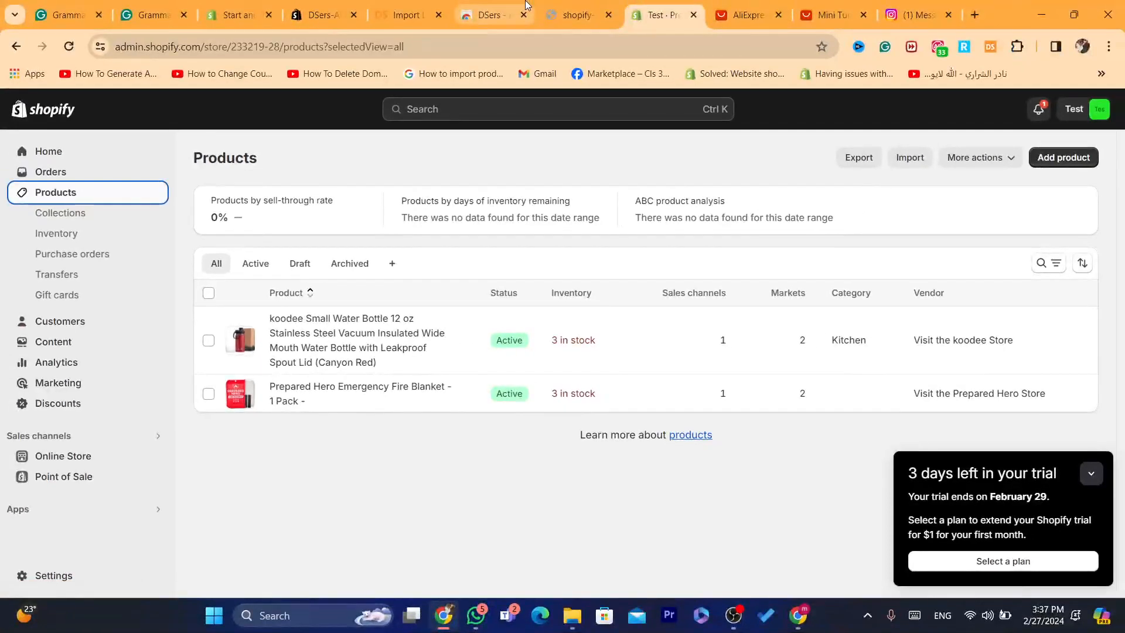
Step: Return to DSers, open its Home page and highlight the welcome heading
{"action": "left_click", "coordinate": [404, 7]}
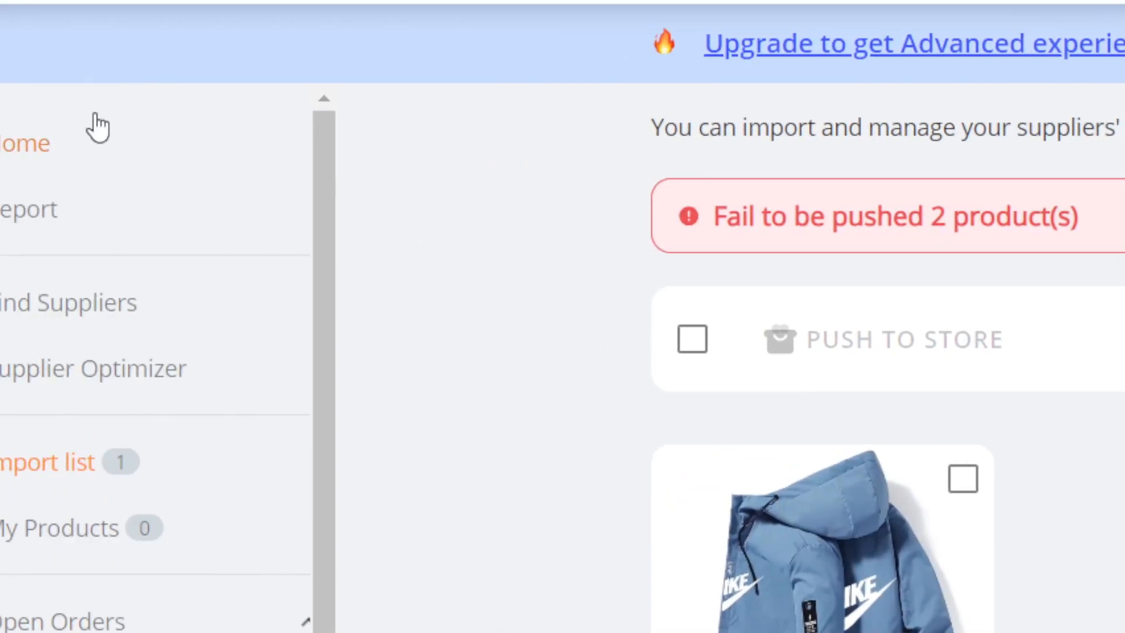
{"action": "left_click", "coordinate": [97, 121]}
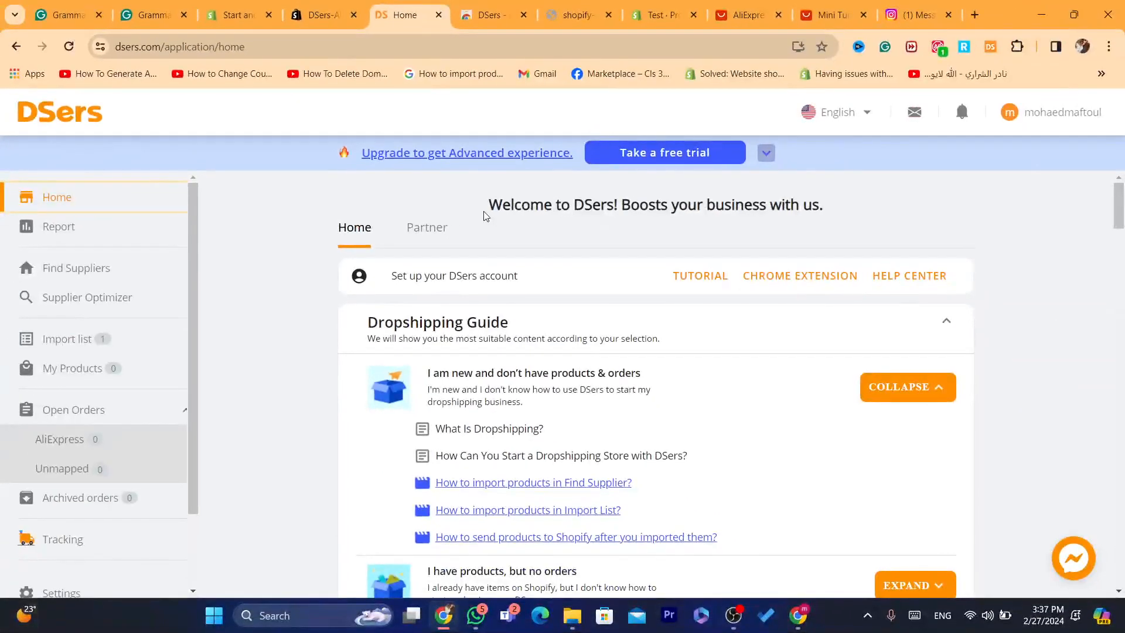
{"action": "triple_click", "coordinate": [610, 199]}
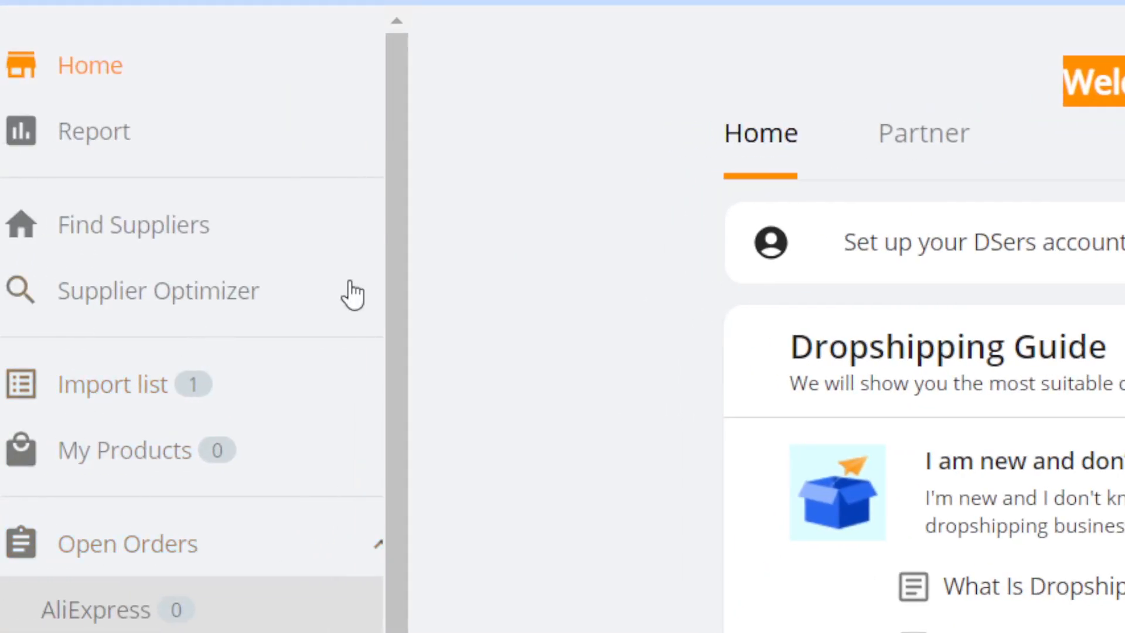
Step: Open the DSers Tracking page and dismiss the Upgrade plan dialog
{"action": "left_click_drag", "start_coordinate": [392, 322], "coordinate": [397, 512]}
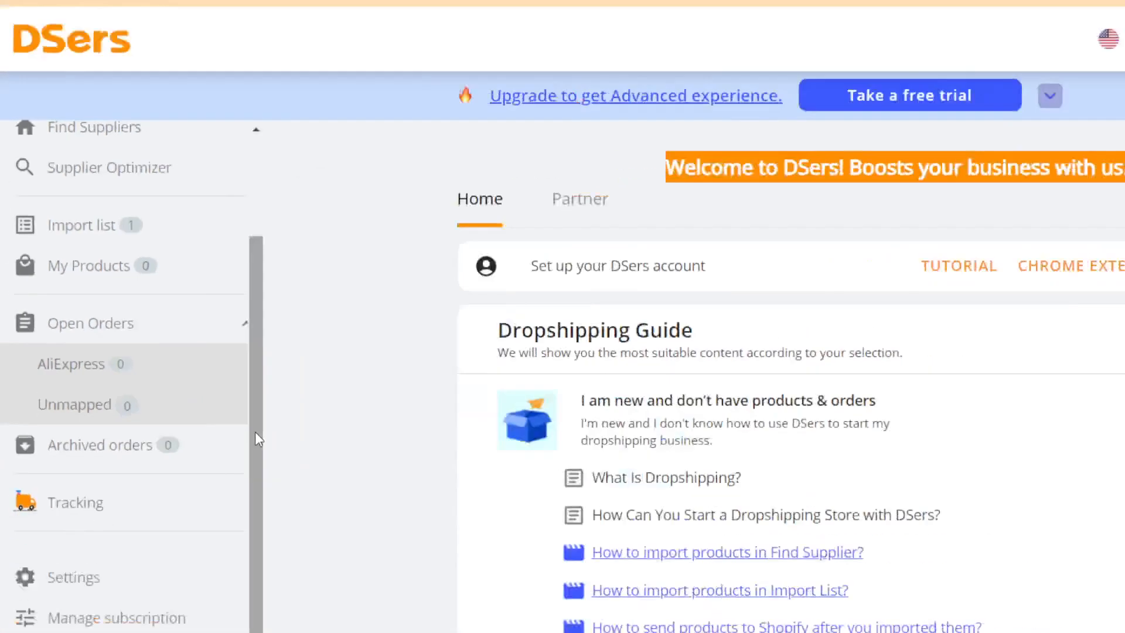
{"action": "left_click", "coordinate": [79, 446]}
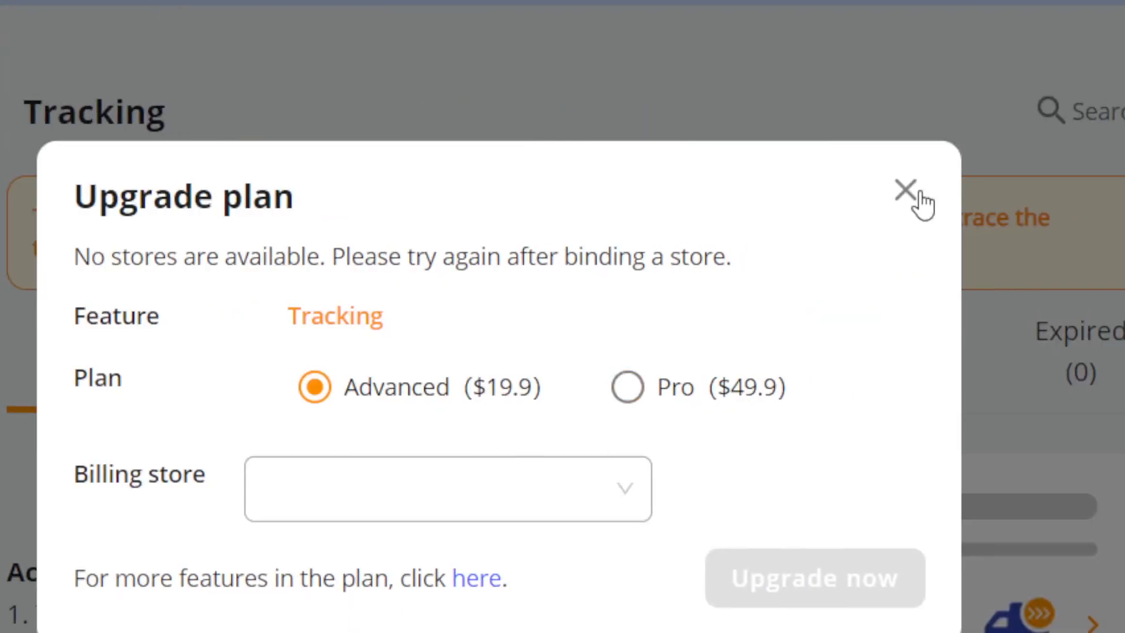
{"action": "left_click", "coordinate": [907, 192]}
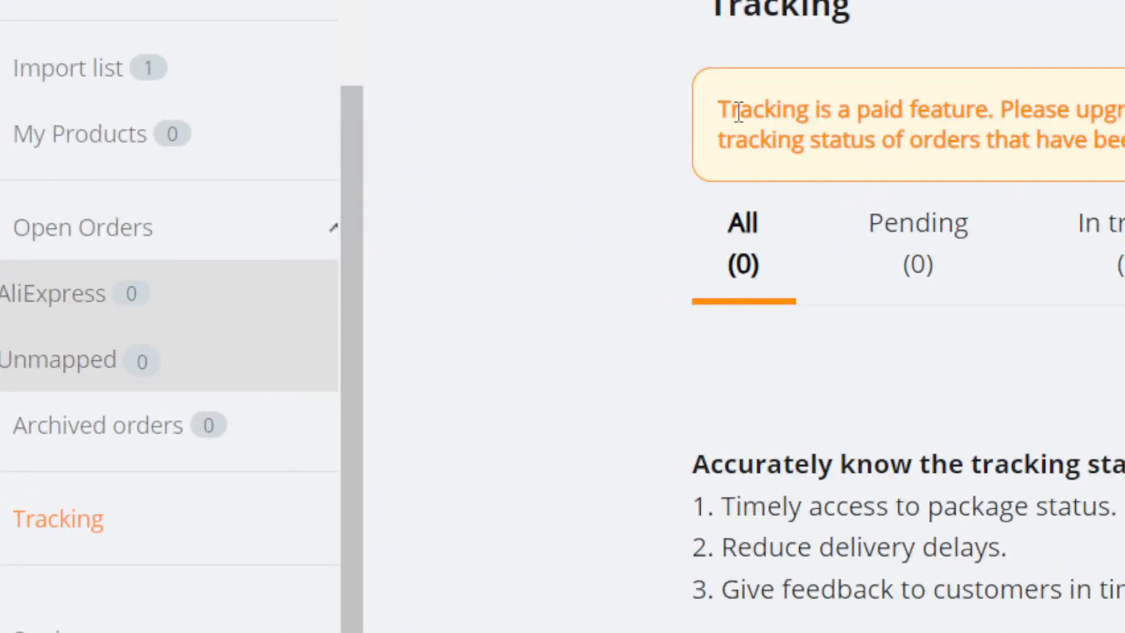
Step: Examine the notice on the Tracking page about the plan requirements for order tracking
{"action": "left_click_drag", "start_coordinate": [739, 112], "coordinate": [983, 115]}
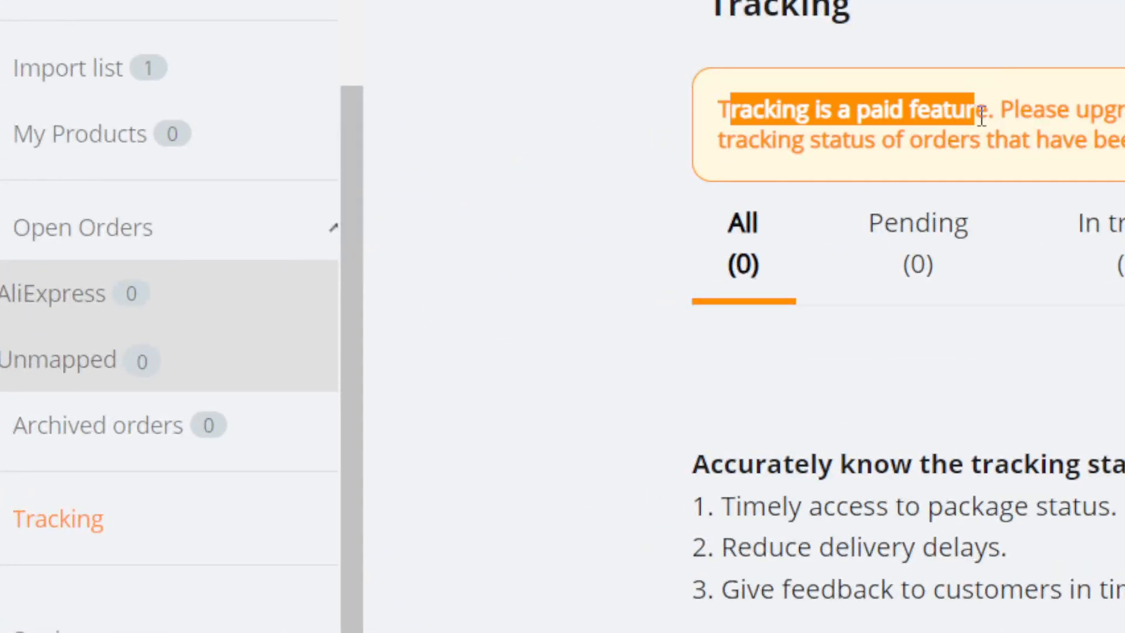
{"action": "left_click_drag", "start_coordinate": [906, 112], "coordinate": [1124, 145]}
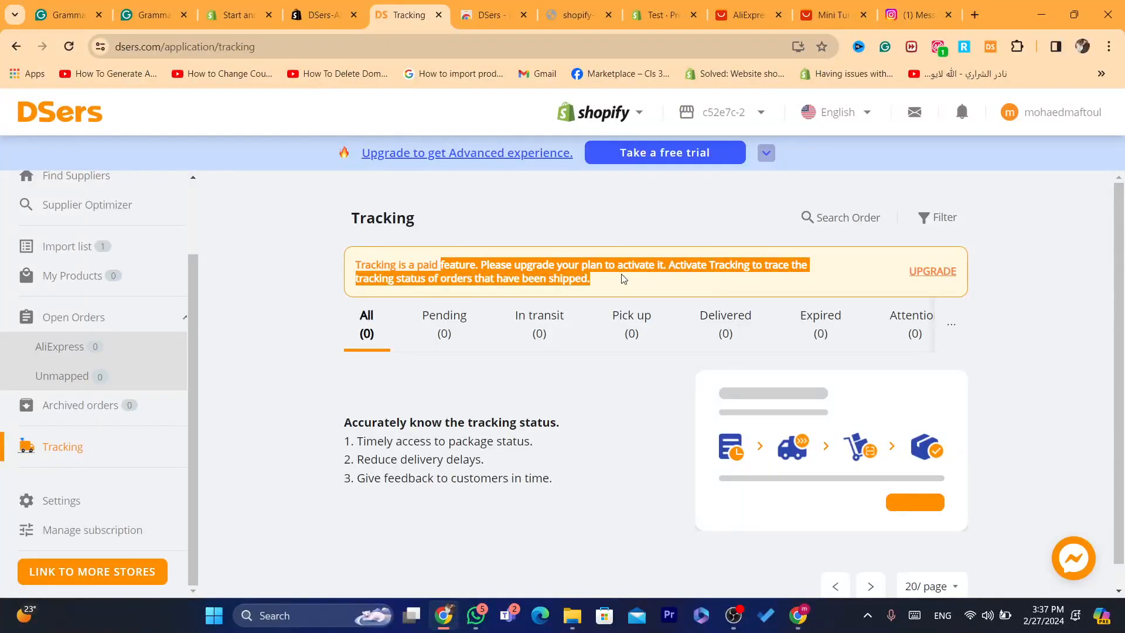
{"action": "left_click", "coordinate": [690, 279]}
{"action": "left_click_drag", "start_coordinate": [667, 264], "coordinate": [740, 285]}
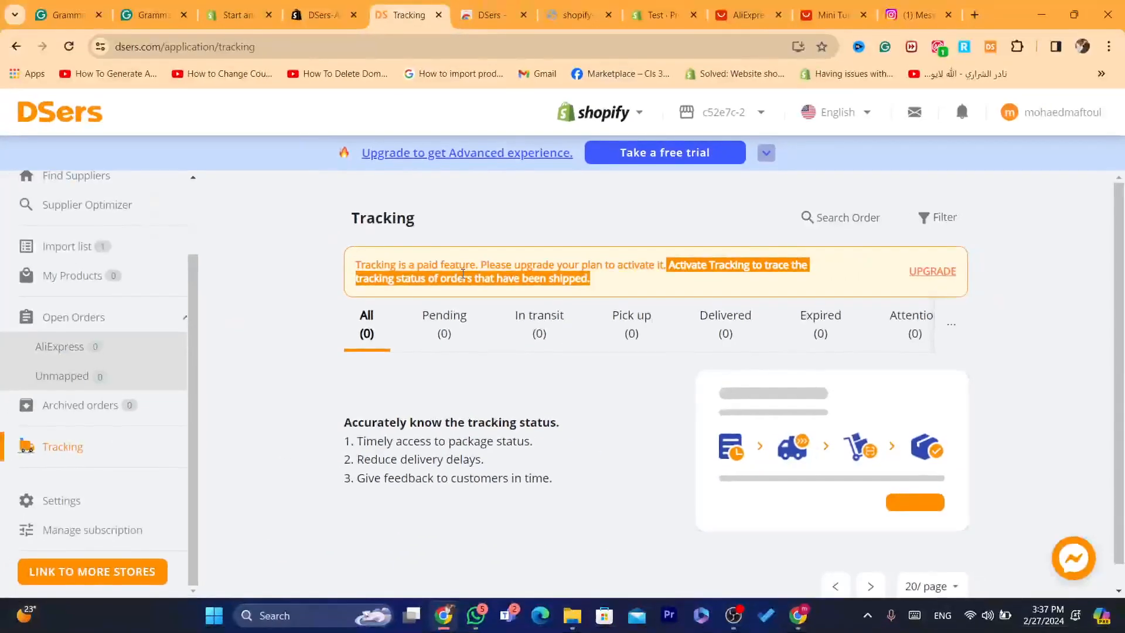
{"action": "left_click", "coordinate": [631, 271]}
{"action": "triple_click", "coordinate": [631, 271]}
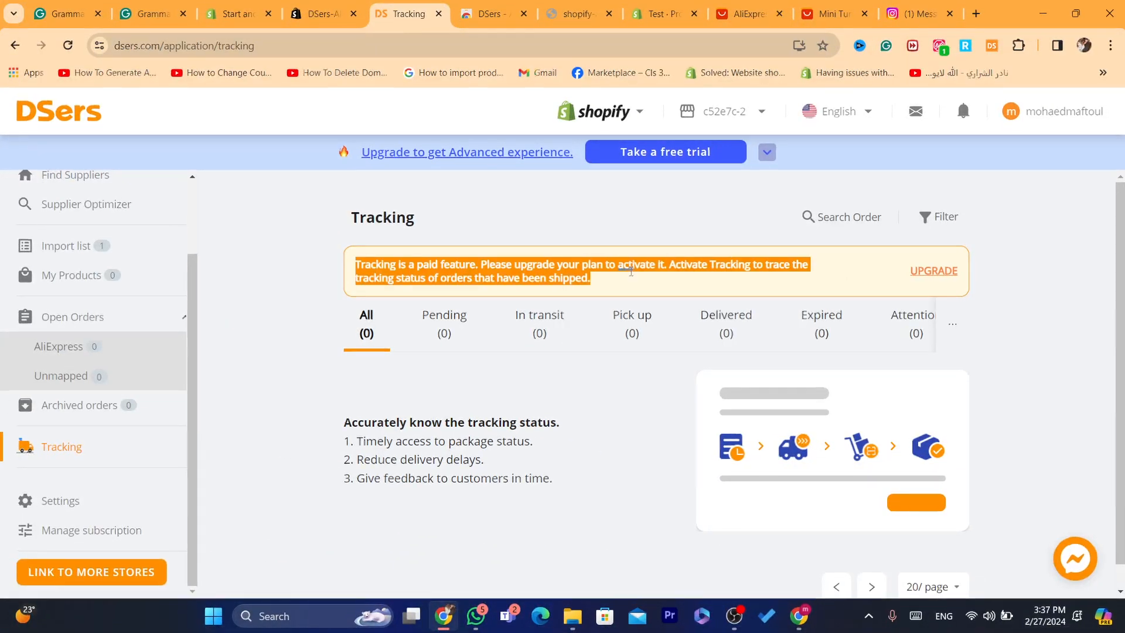
{"action": "left_click", "coordinate": [1040, 270]}
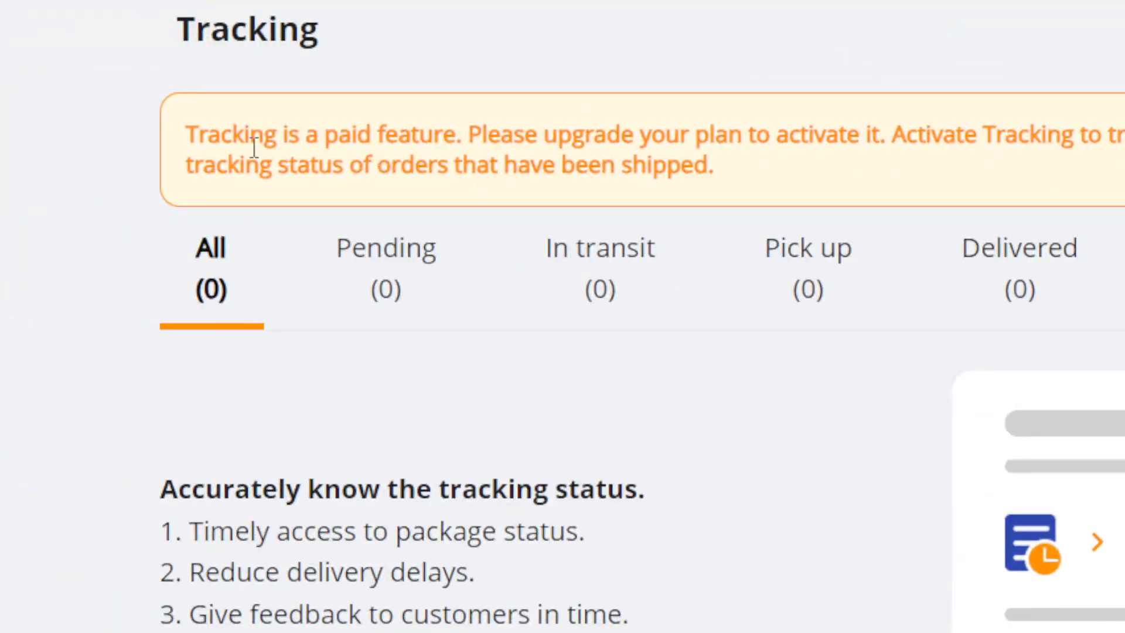
{"action": "triple_click", "coordinate": [253, 147]}
{"action": "left_click", "coordinate": [253, 150]}
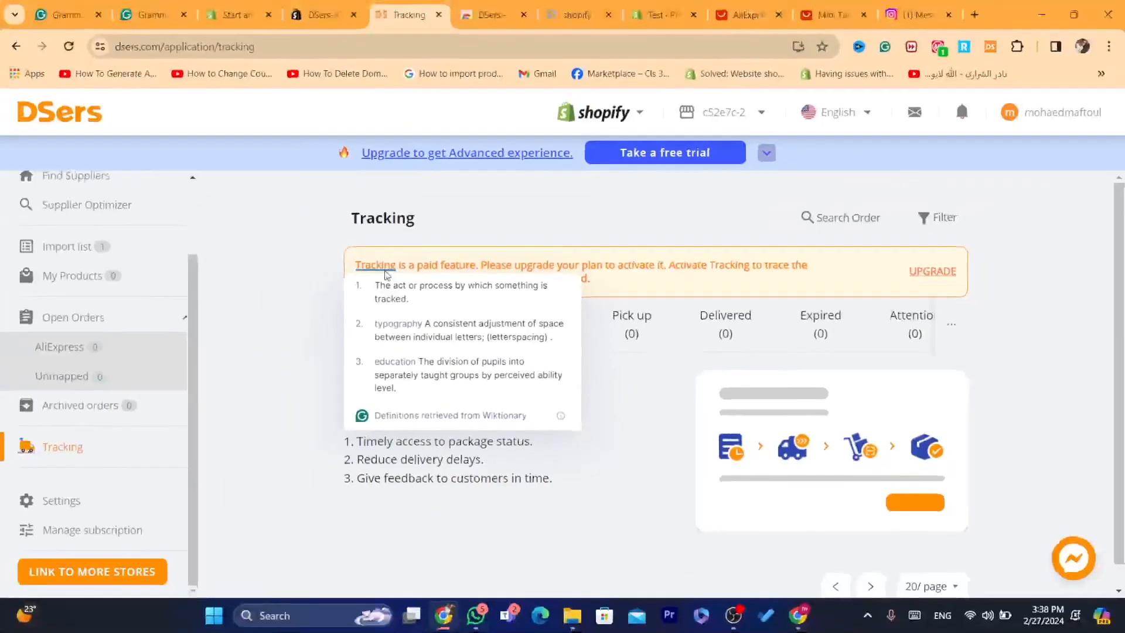
{"action": "left_click", "coordinate": [270, 282]}
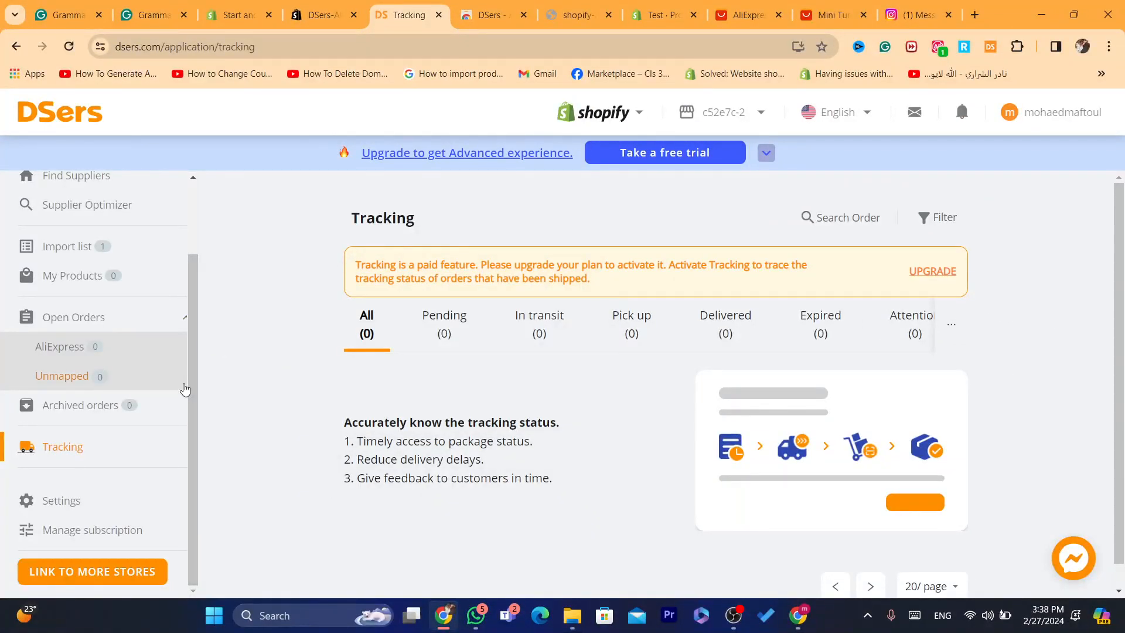
Step: Go back to the DSers Home page and switch to the Shopify admin's Products list
{"action": "scroll", "coordinate": [179, 225], "scroll_direction": "up", "scroll_amount": 2}
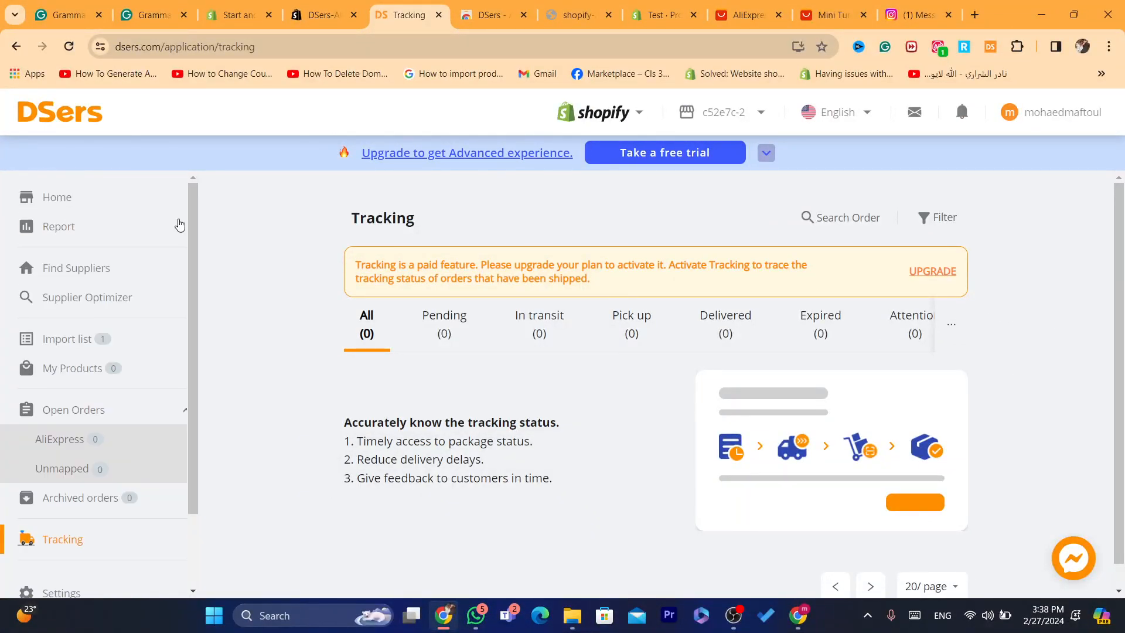
{"action": "left_click", "coordinate": [40, 202]}
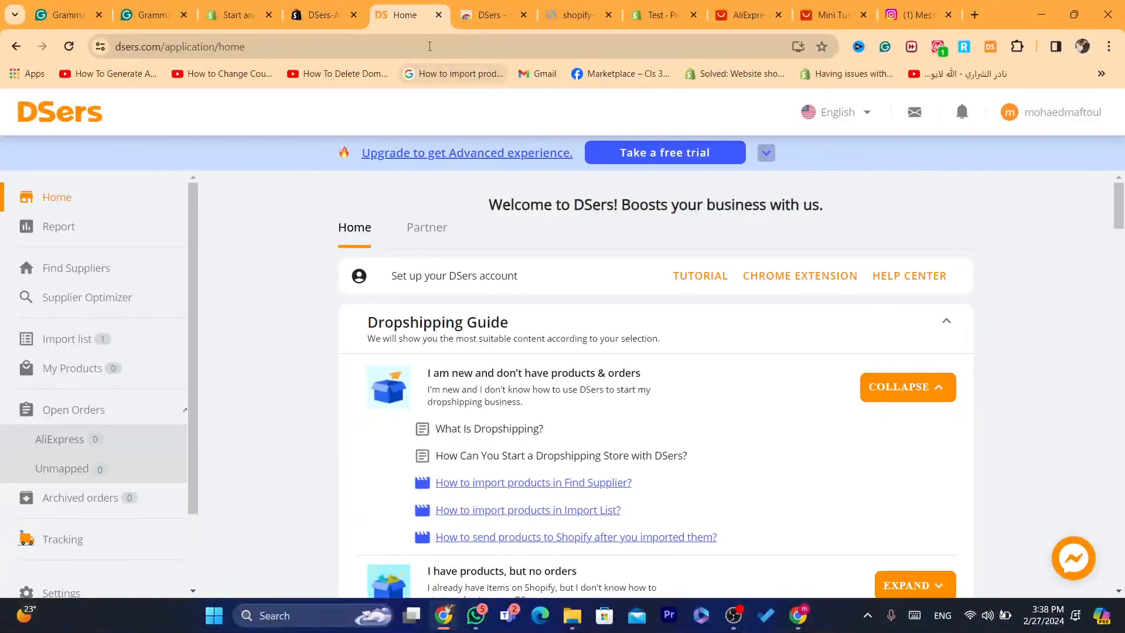
{"action": "left_click", "coordinate": [320, 14]}
{"action": "left_click", "coordinate": [235, 15]}
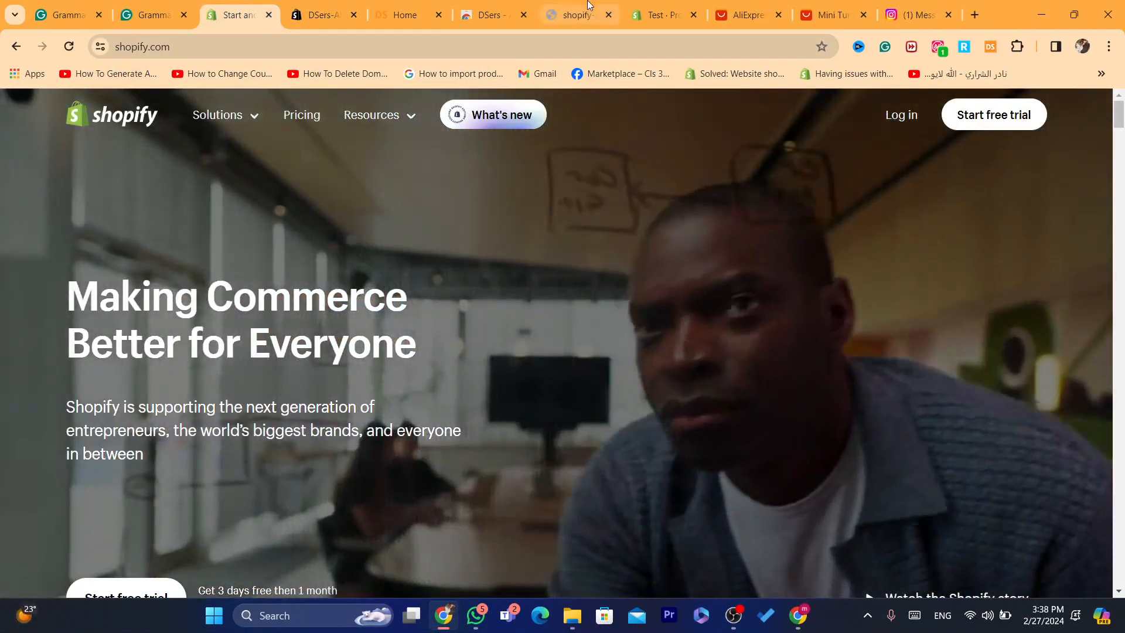
{"action": "left_click", "coordinate": [578, 14]}
{"action": "left_click", "coordinate": [658, 7]}
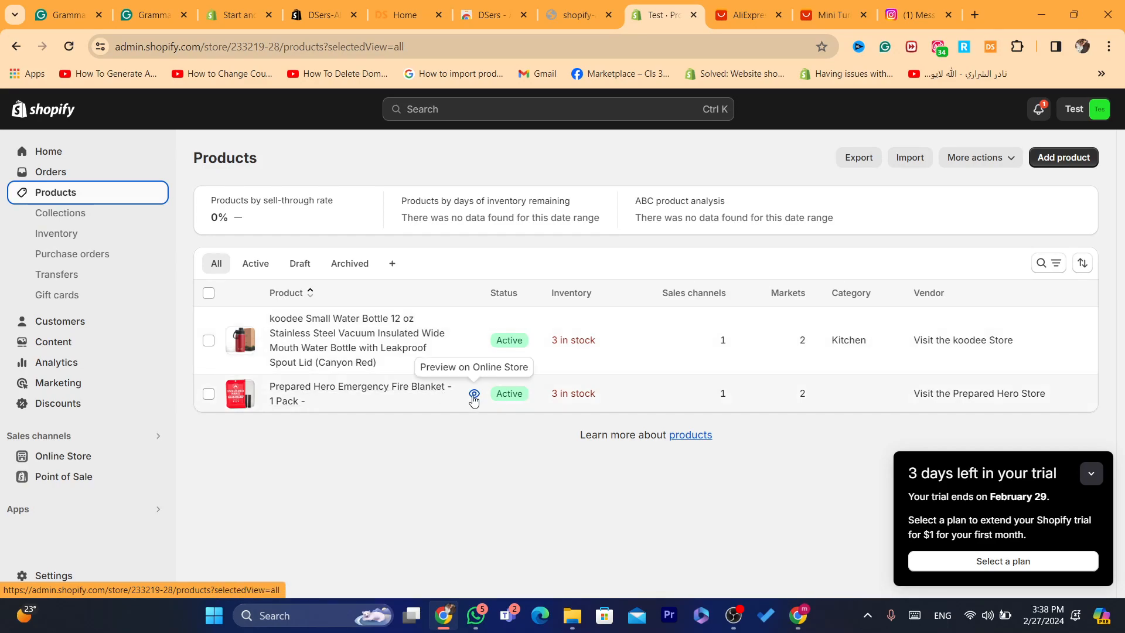
Step: Preview the Prepared Hero Emergency Fire Blanket on the online store and examine its product title
{"action": "left_click", "coordinate": [474, 393]}
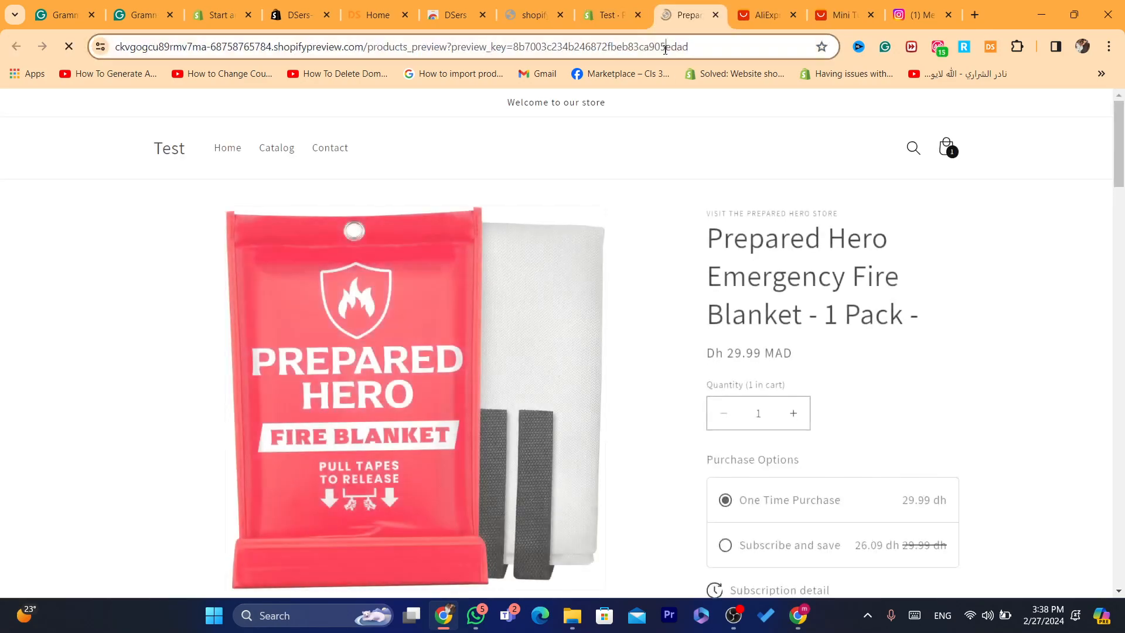
{"action": "mouse_move", "coordinate": [1120, 114]}
{"action": "left_mouse_down"}
{"action": "mouse_move", "coordinate": [1121, 236]}
{"action": "mouse_move", "coordinate": [1097, 112]}
{"action": "left_mouse_up"}
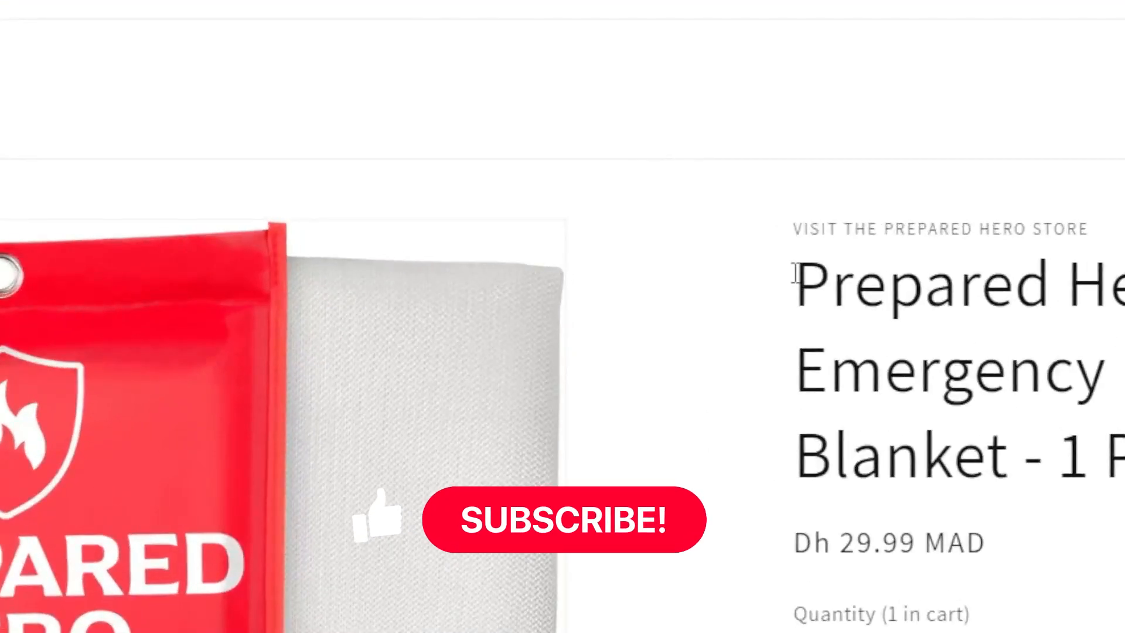
{"action": "left_click_drag", "start_coordinate": [795, 274], "coordinate": [1032, 502]}
{"action": "left_click", "coordinate": [1032, 499]}
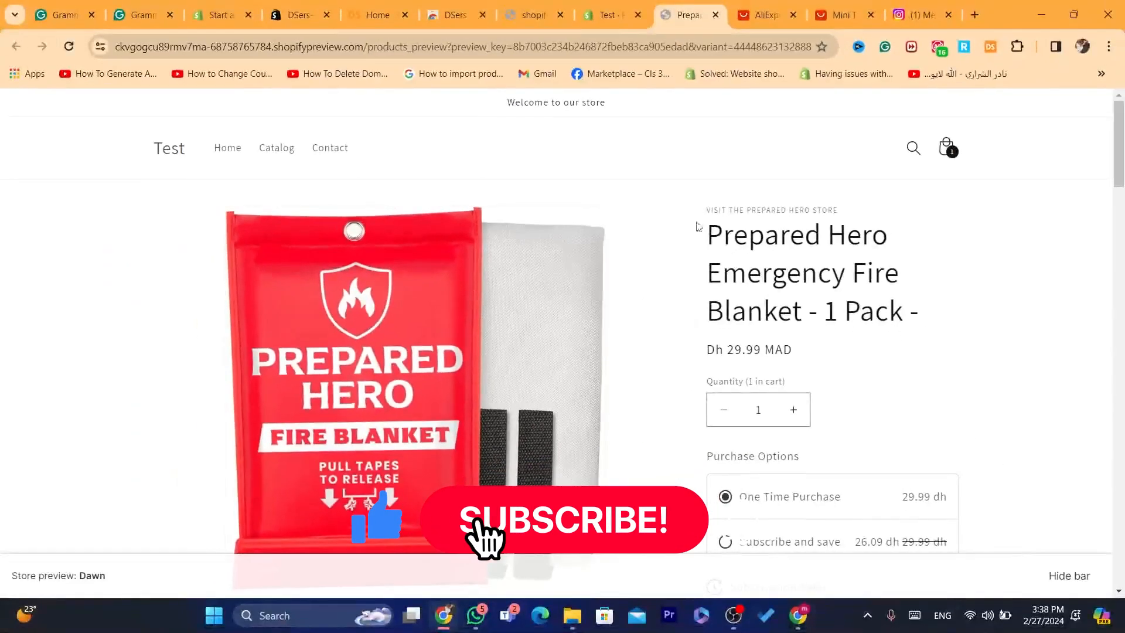
{"action": "left_click_drag", "start_coordinate": [697, 226], "coordinate": [944, 319]}
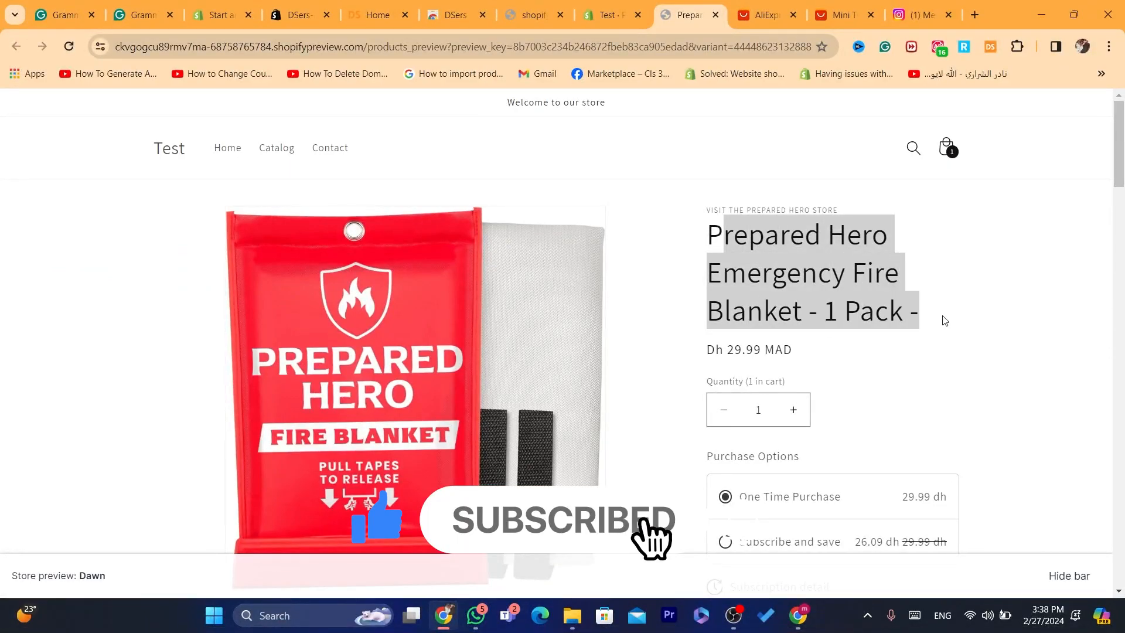
{"action": "left_click", "coordinate": [945, 320]}
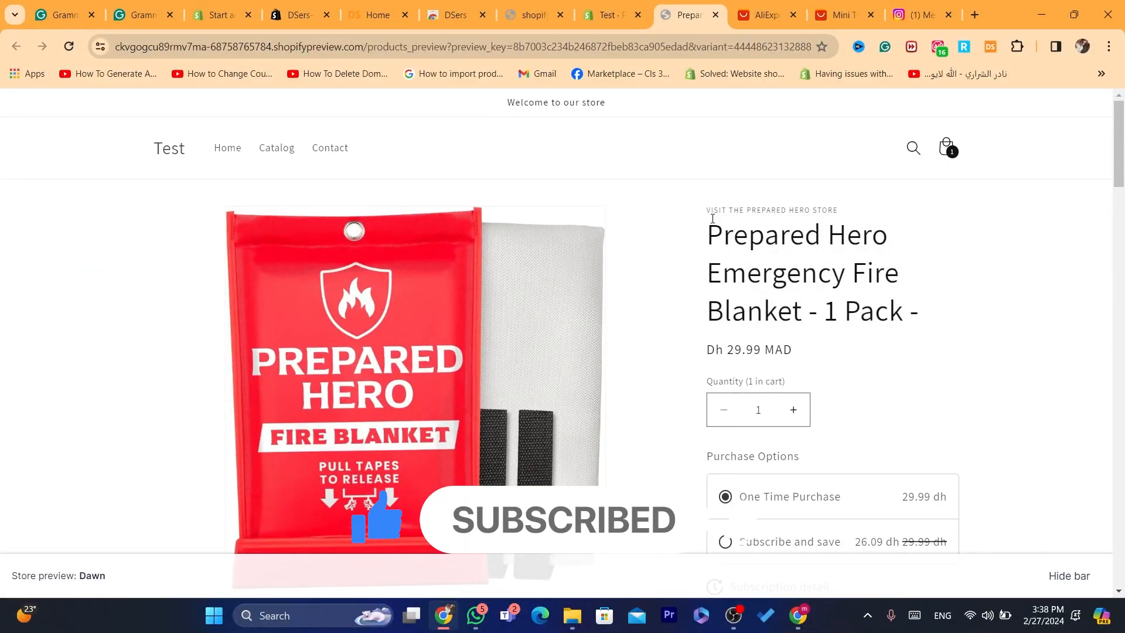